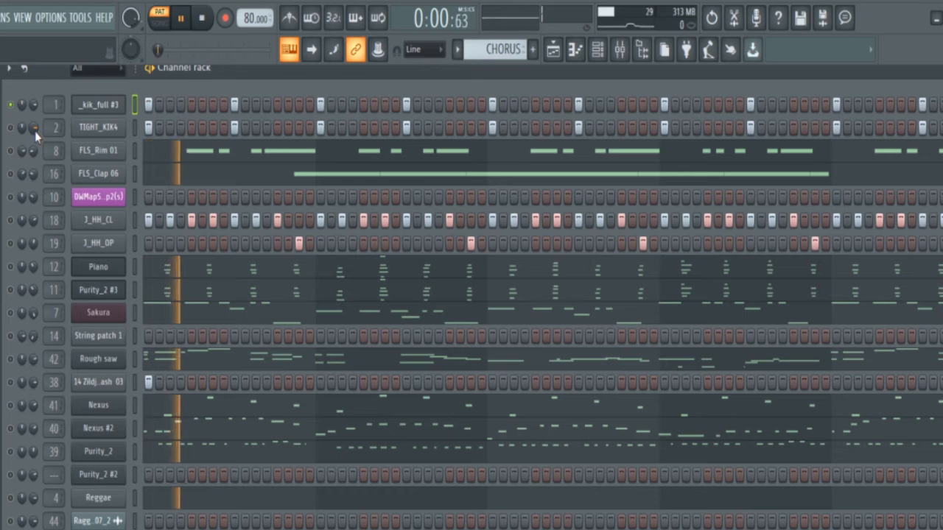
# Stop playback and fill the _kik_full #3 channel with a hit on each 8 steps.
pyautogui.press('space')
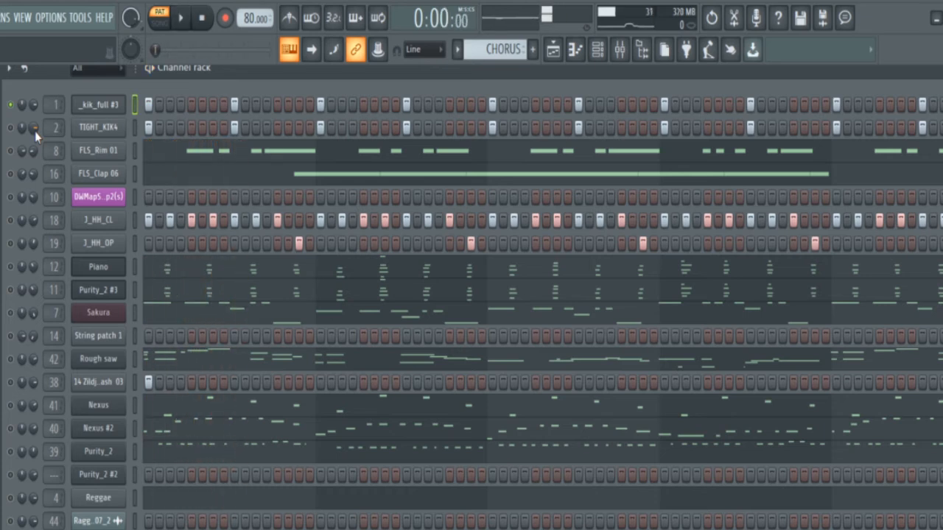
pyautogui.rightClick(111, 108)
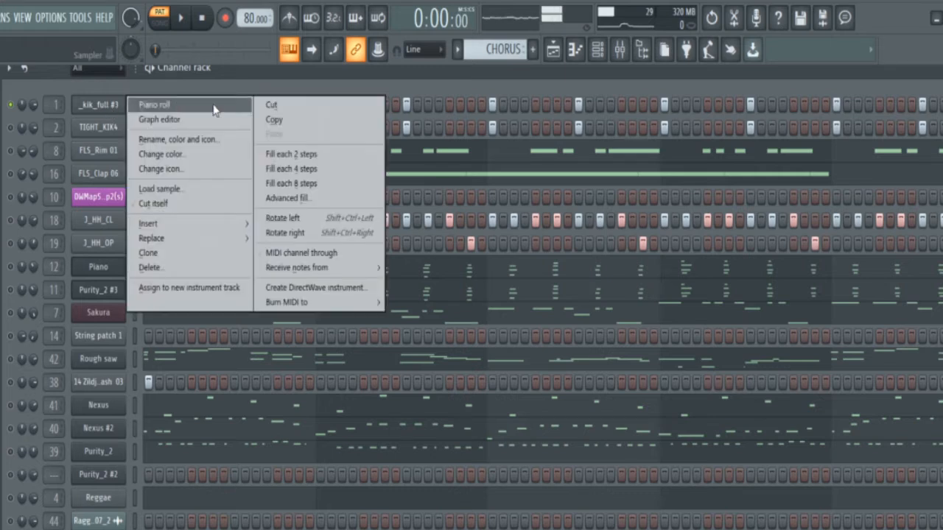
pyautogui.click(309, 185)
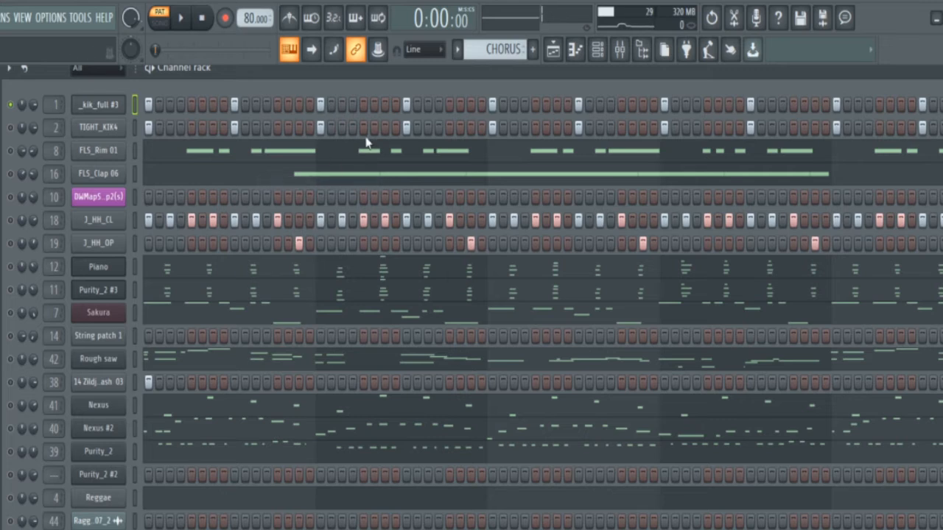
# Clear the _kik_full #3 notes in its piano roll and refill the channel with a hit each 8 steps.
pyautogui.rightClick(97, 107)
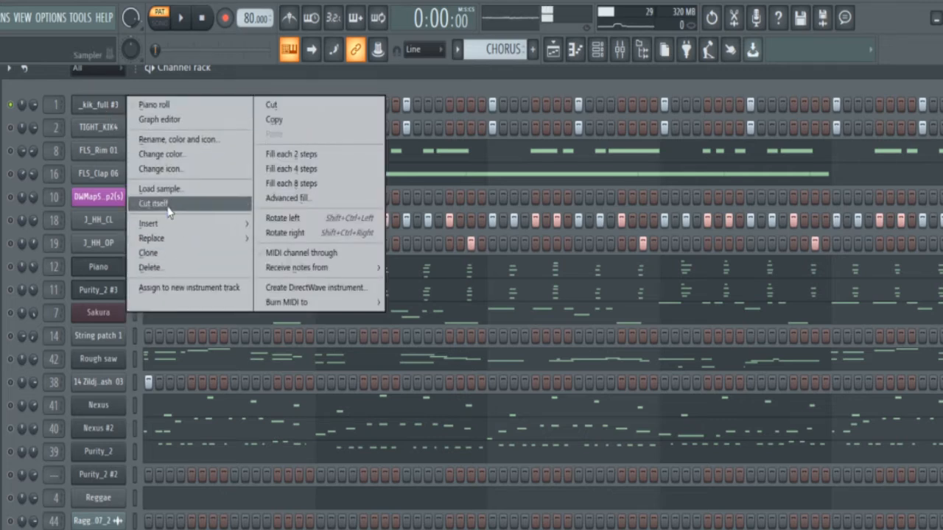
pyautogui.click(153, 105)
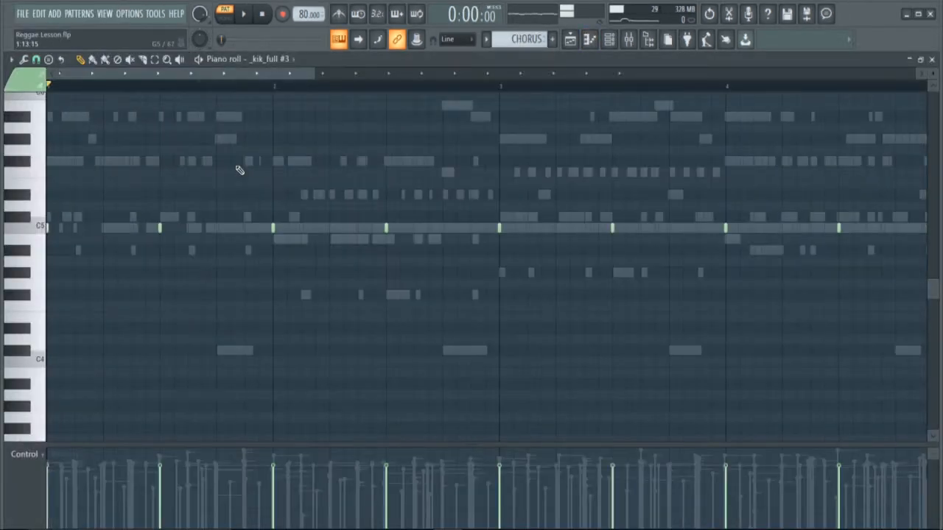
pyautogui.hotkey('ctrl', 'x')
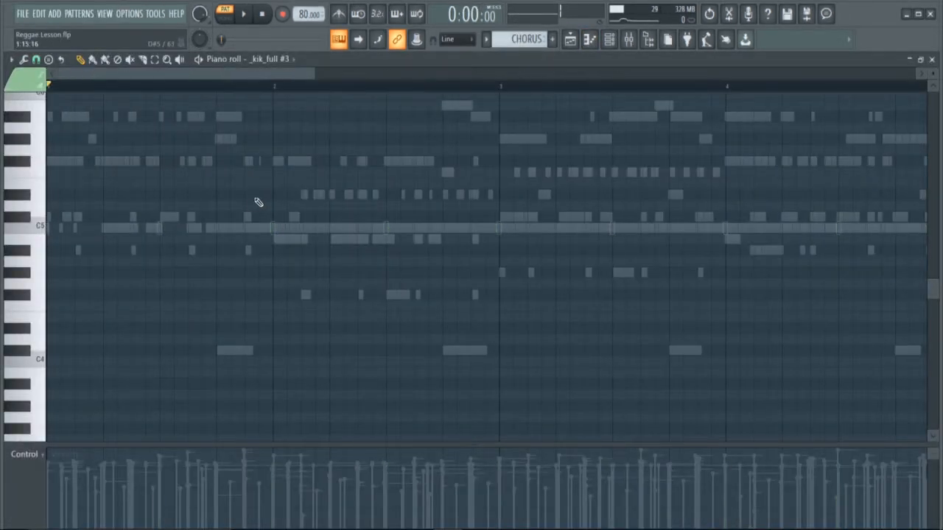
pyautogui.click(609, 40)
pyautogui.rightClick(93, 107)
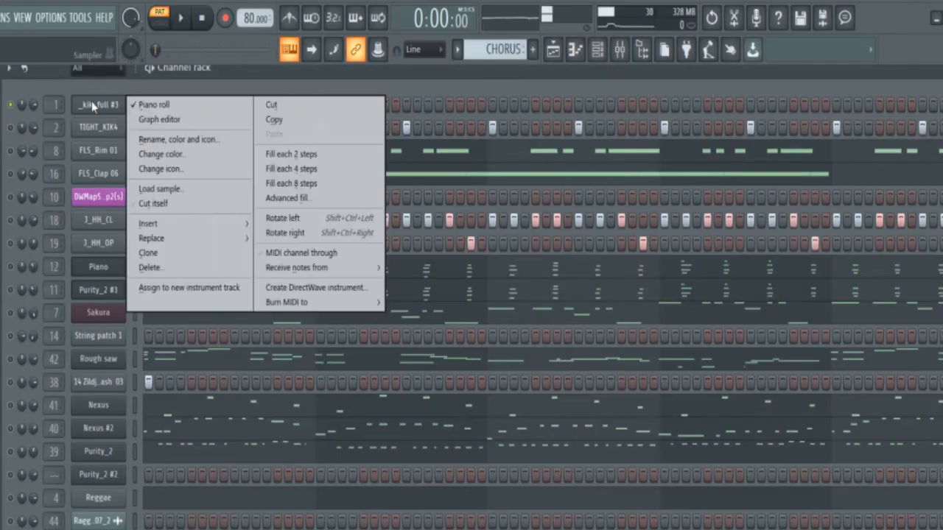
pyautogui.click(291, 168)
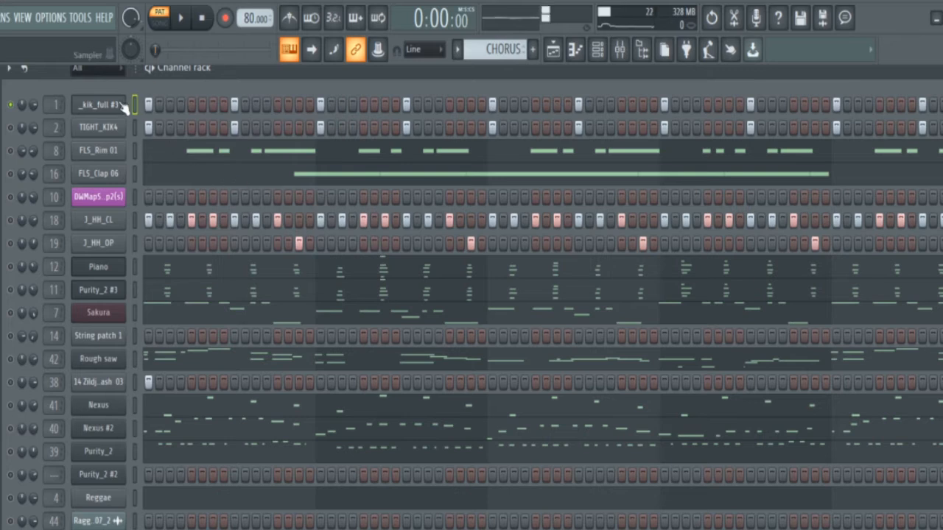
# Audition the _kik_full #3 kick alone, and the TIGHT_KIK4 kick alone while watching its level in the mixer.
pyautogui.click(183, 20)
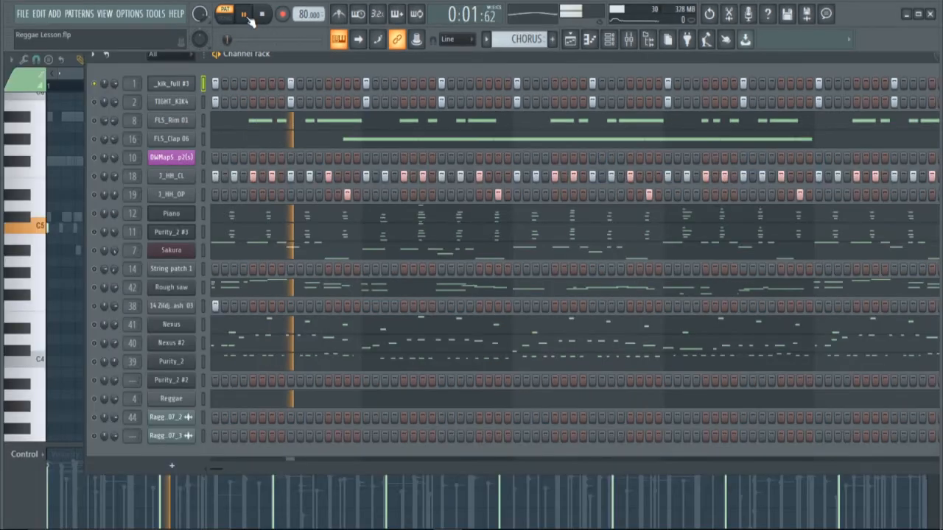
pyautogui.click(180, 22)
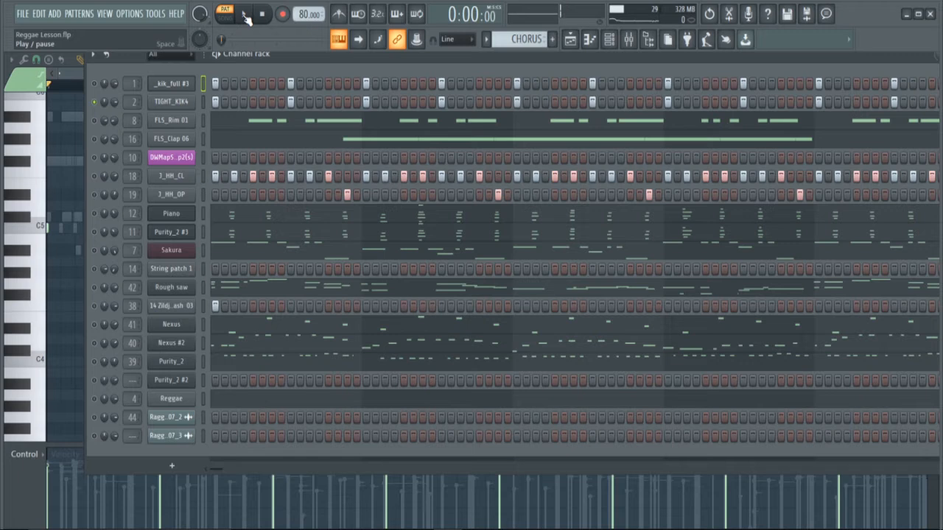
pyautogui.press('F9')
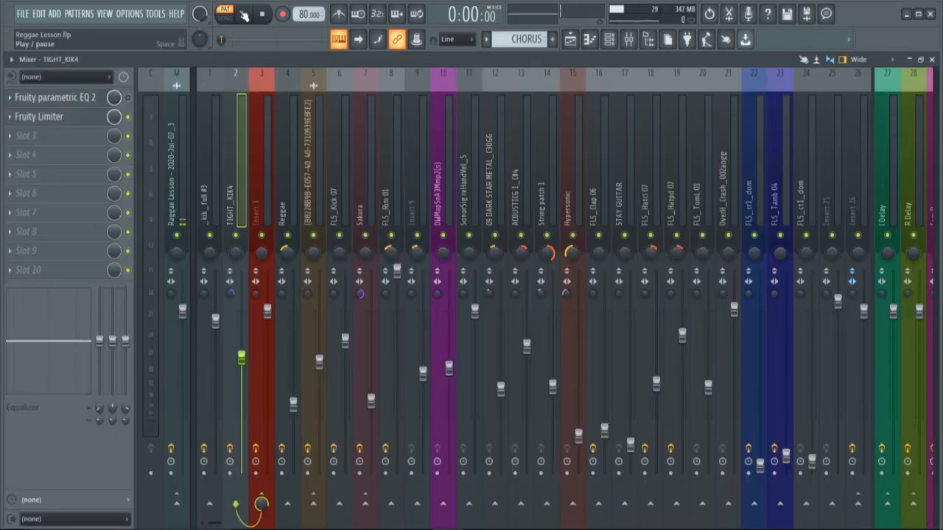
pyautogui.click(243, 16)
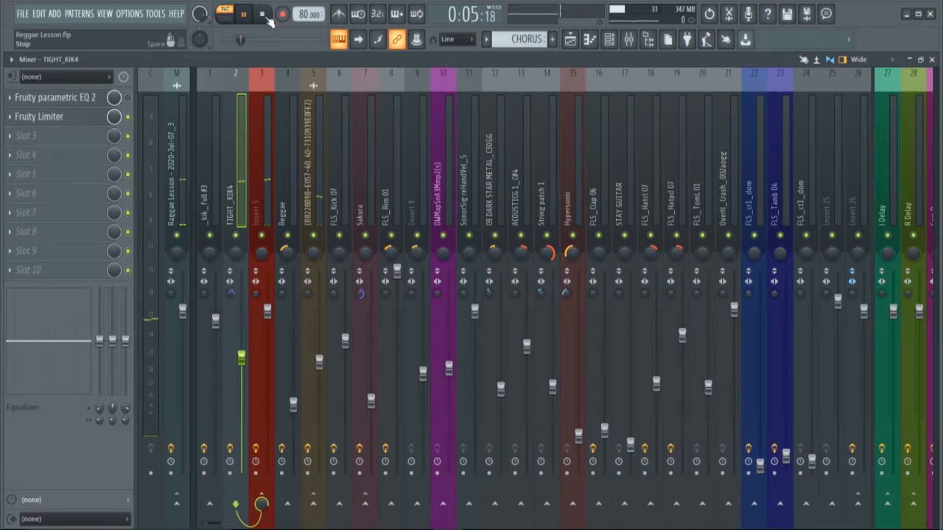
pyautogui.click(264, 15)
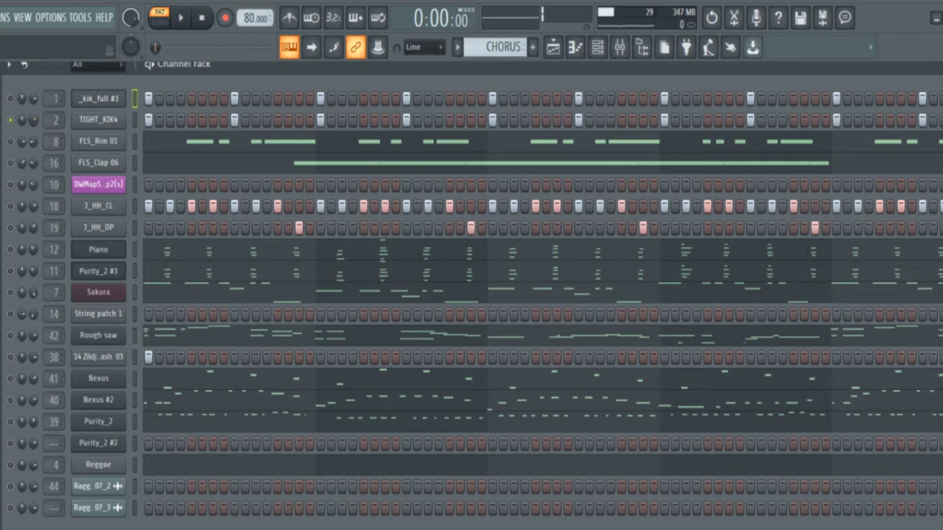
# Unmute _kik_full #3 in the channel rack and audition it together with TIGHT_KIK4.
pyautogui.click(11, 98)
pyautogui.click(182, 18)
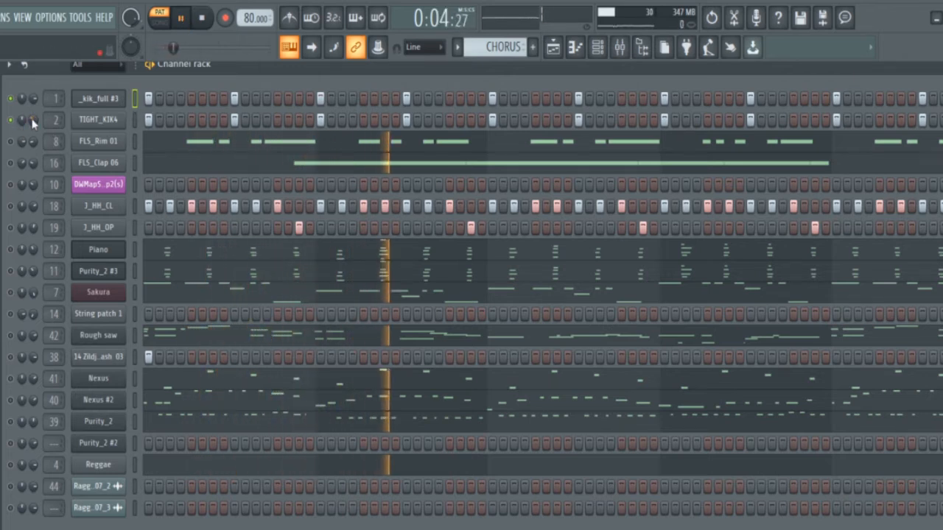
pyautogui.click(201, 22)
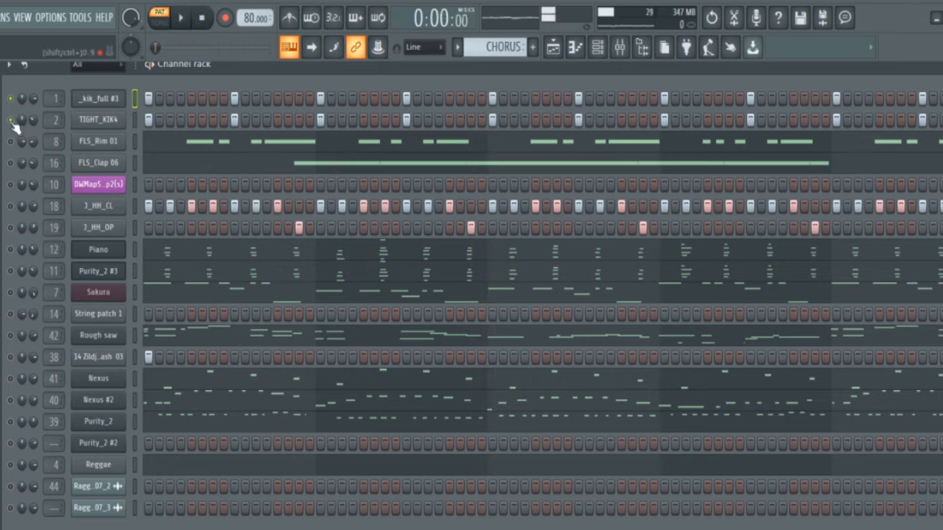
# Mute _kik_full #3 and audition the TIGHT_KIK4 kick alone for comparison.
pyautogui.click(10, 98)
pyautogui.click(182, 20)
pyautogui.click(181, 19)
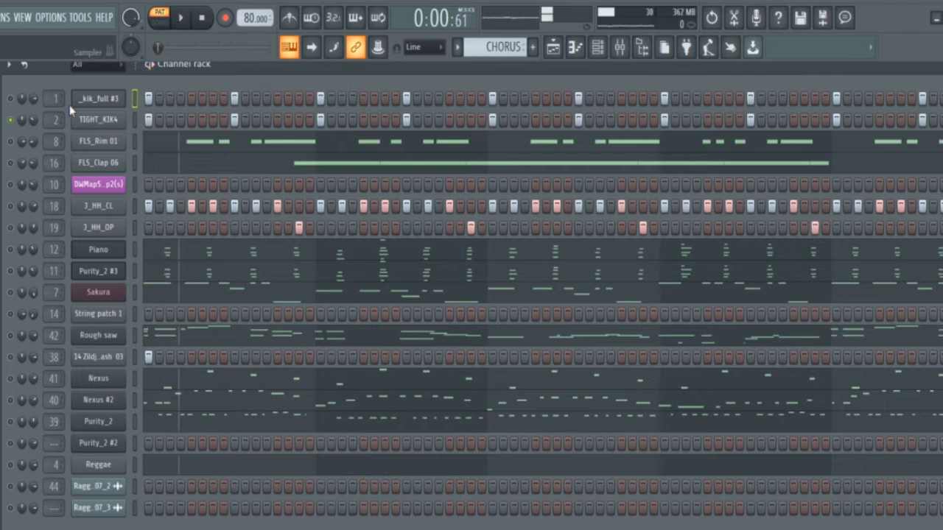
pyautogui.click(11, 99)
pyautogui.moveTo(157, 48); pyautogui.dragTo(167, 48)
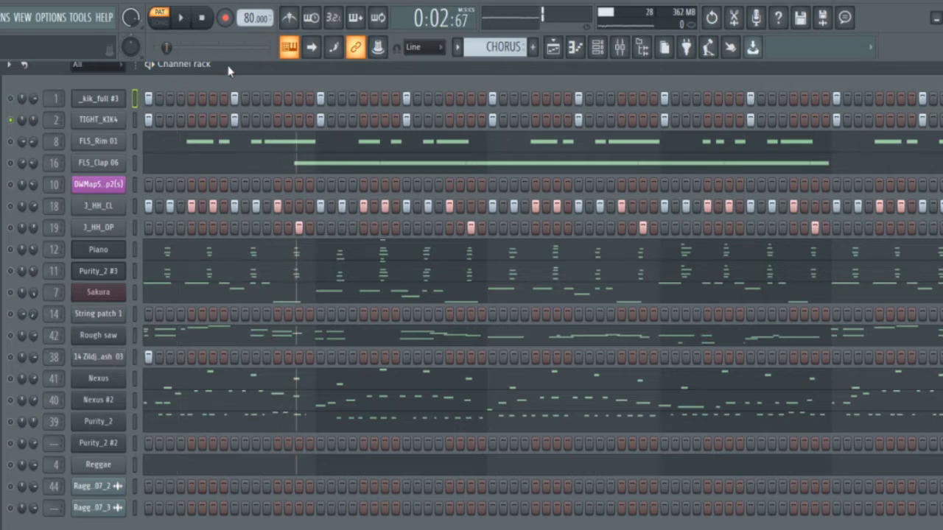
pyautogui.moveTo(166, 48); pyautogui.dragTo(153, 48)
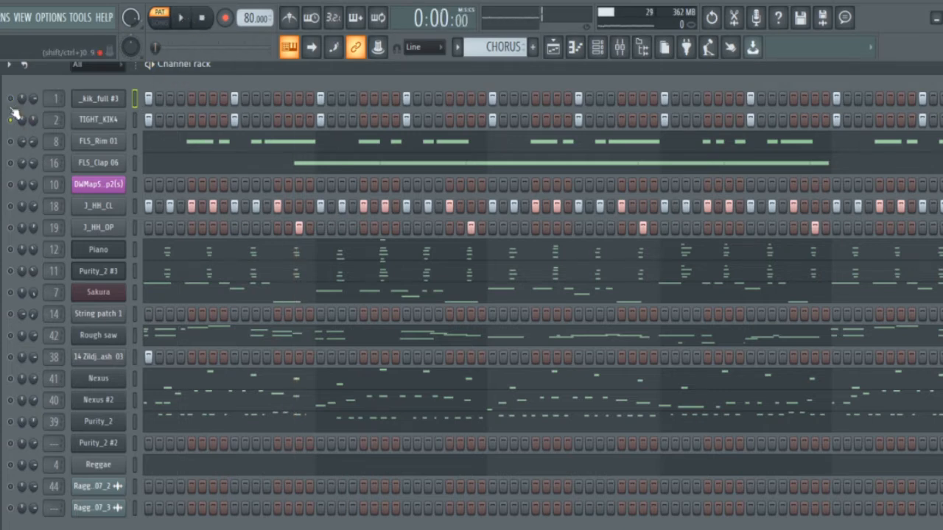
# Audition both kick layers together, and again with the FLS_Rim 01 channel unmuted.
pyautogui.click(189, 27)
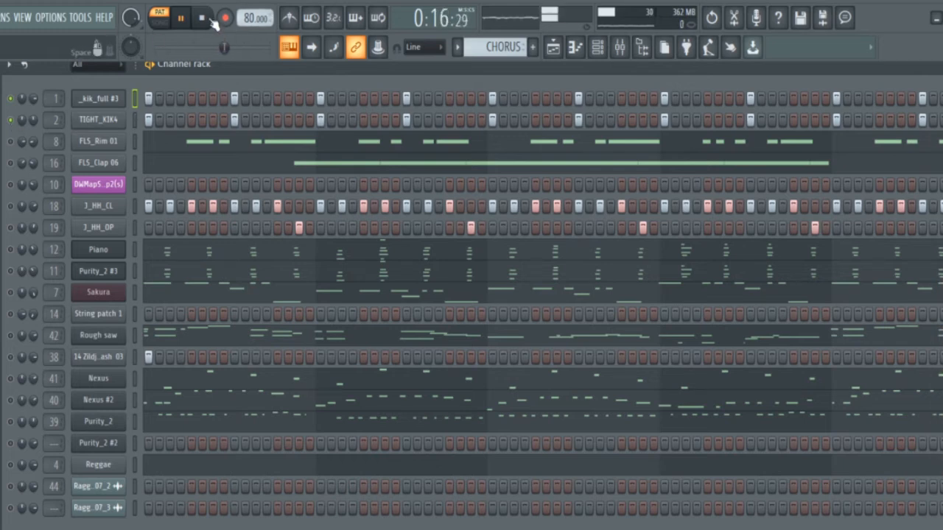
pyautogui.click(204, 21)
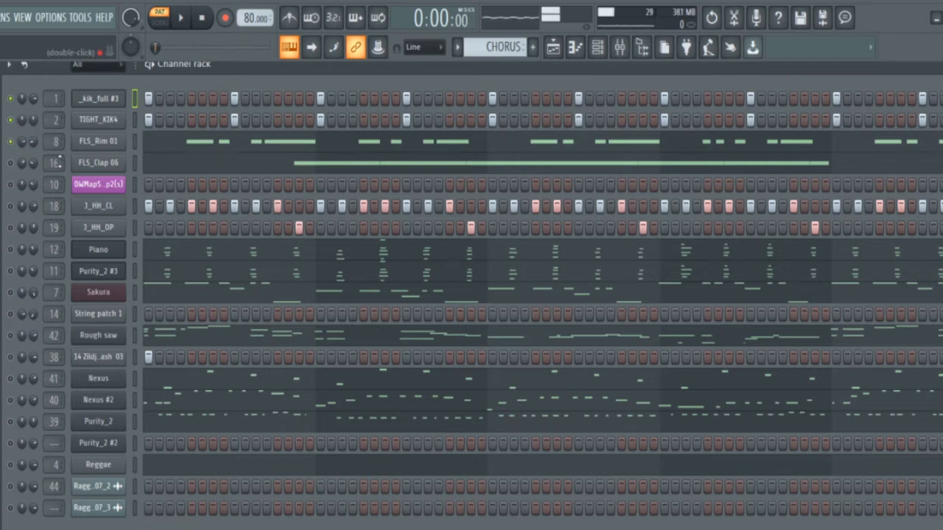
pyautogui.click(178, 20)
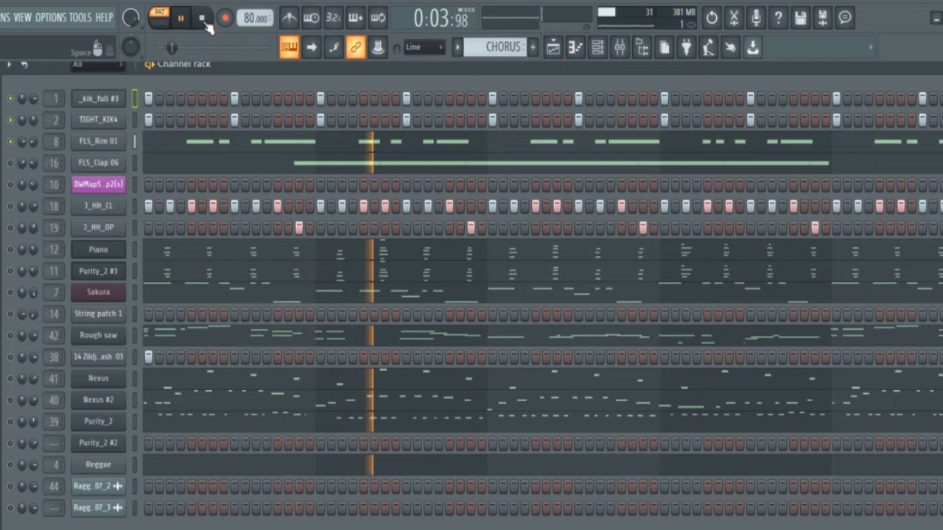
pyautogui.click(203, 20)
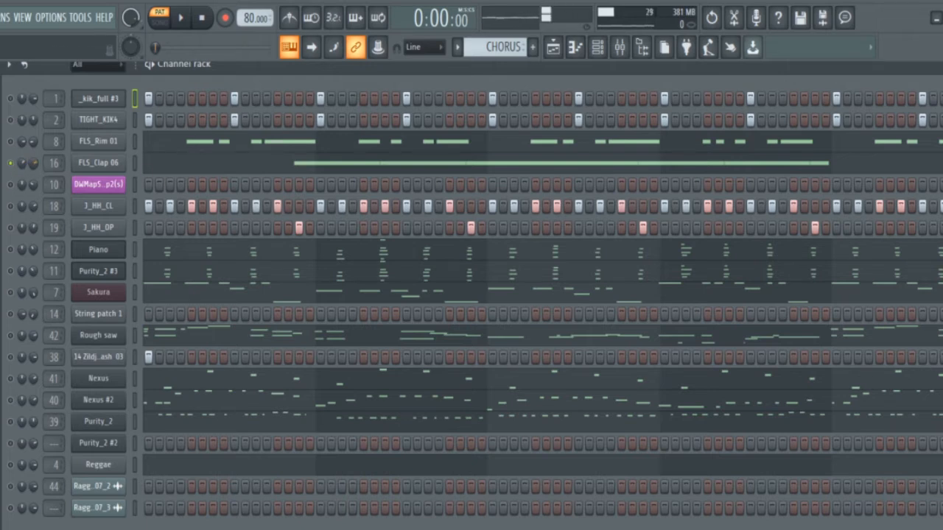
# Audition FLS_Clap 06 alone and together with the rim and both kicks, checking the levels in the mixer.
pyautogui.click(181, 18)
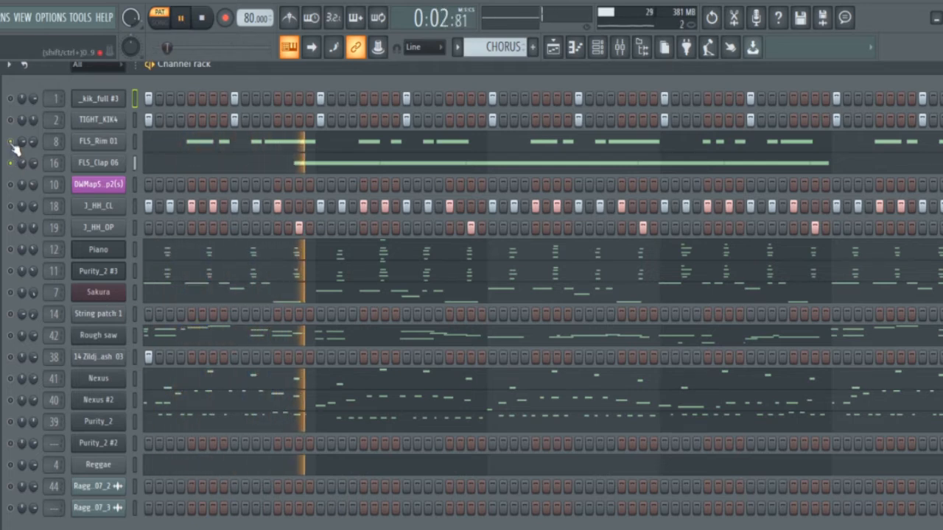
pyautogui.press('F9')
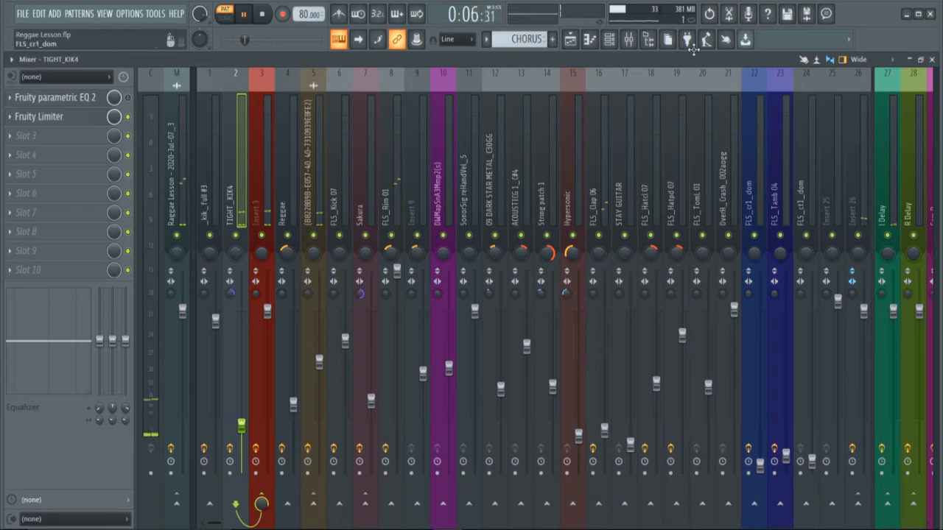
pyautogui.click(616, 41)
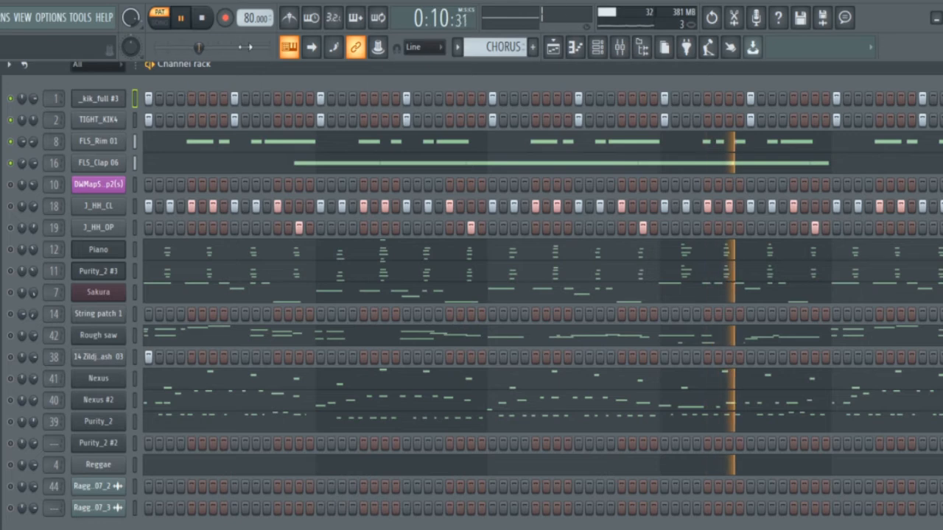
pyautogui.click(202, 20)
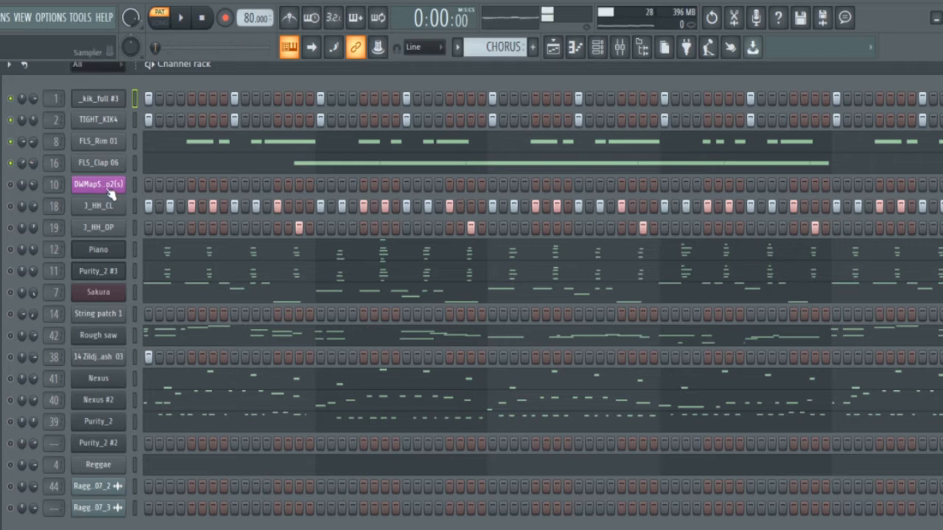
# Delete the purple DWMapS channel below FLS_Clap 06 from the channel rack.
pyautogui.rightClick(108, 189)
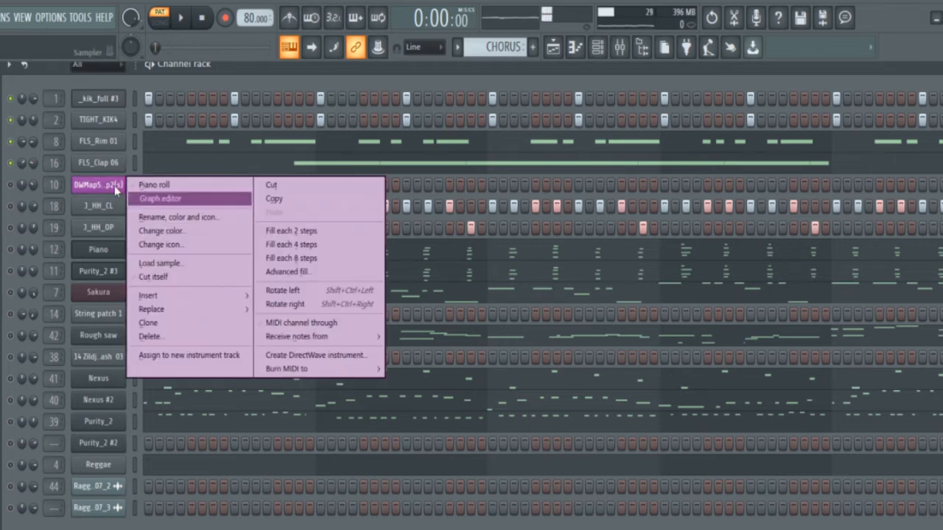
pyautogui.click(80, 190)
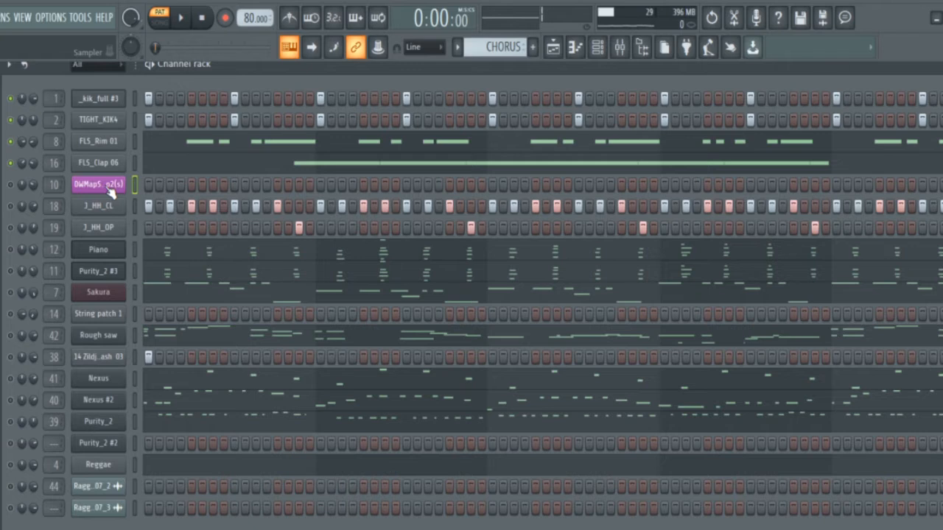
pyautogui.rightClick(107, 188)
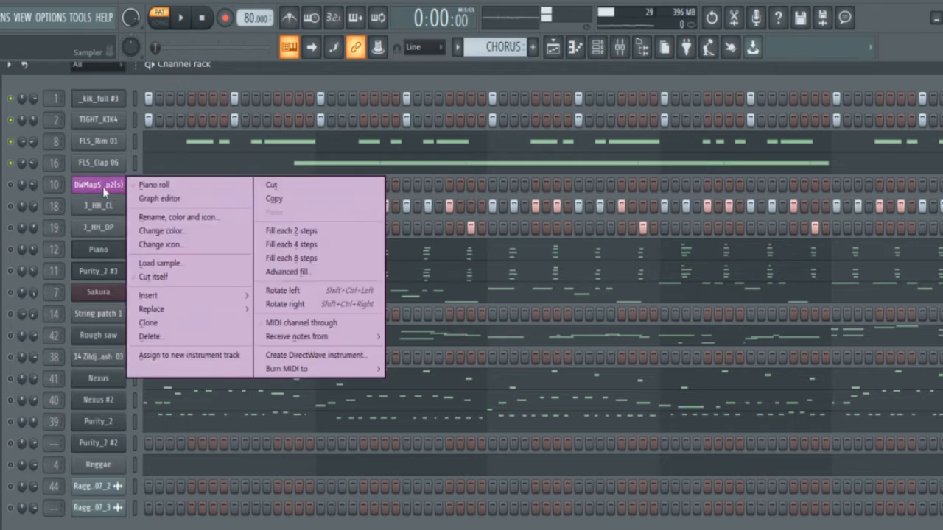
pyautogui.click(152, 336)
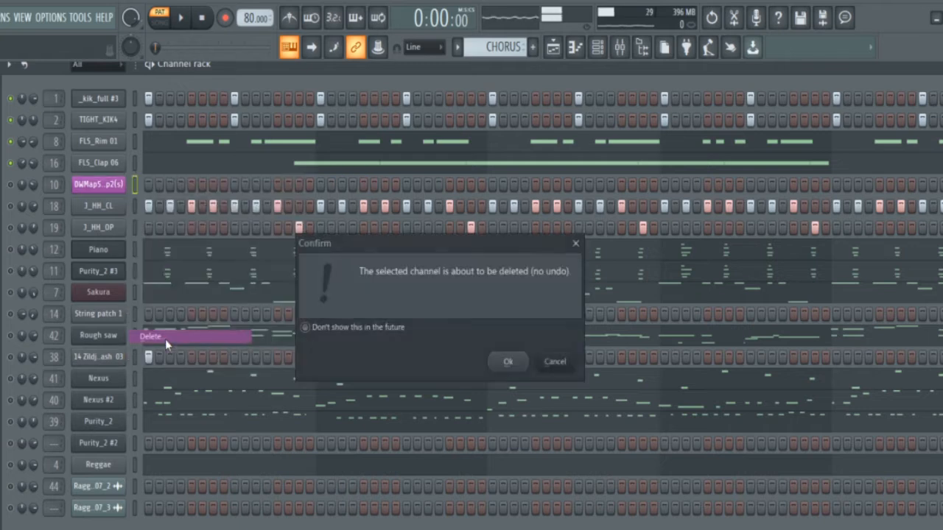
pyautogui.click(508, 362)
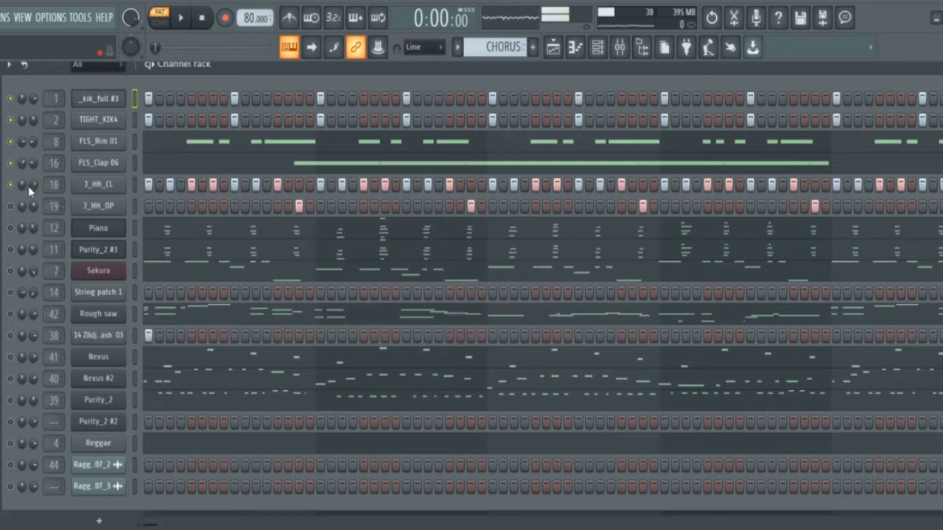
# Audition the drums with the J_HH_CL hi-hat unmuted, and again with the J_HH_OP hi-hat added.
pyautogui.click(182, 19)
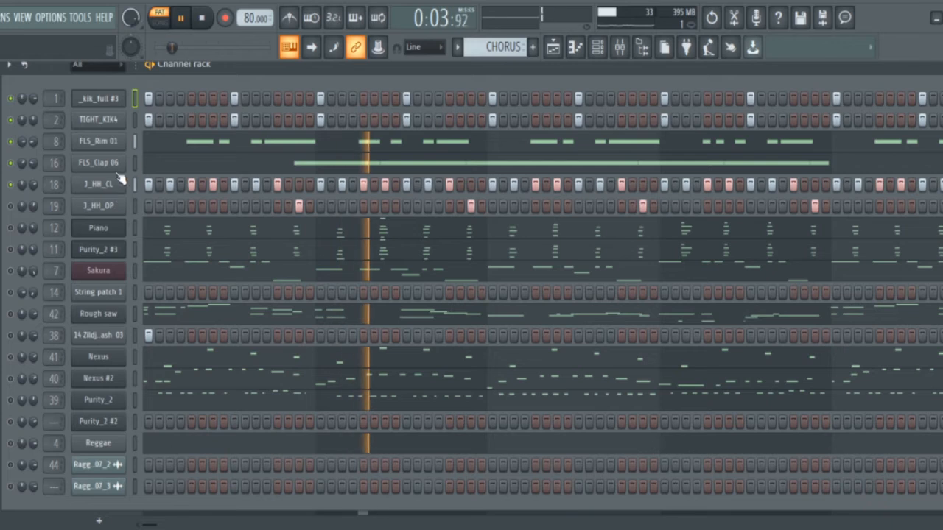
pyautogui.click(204, 20)
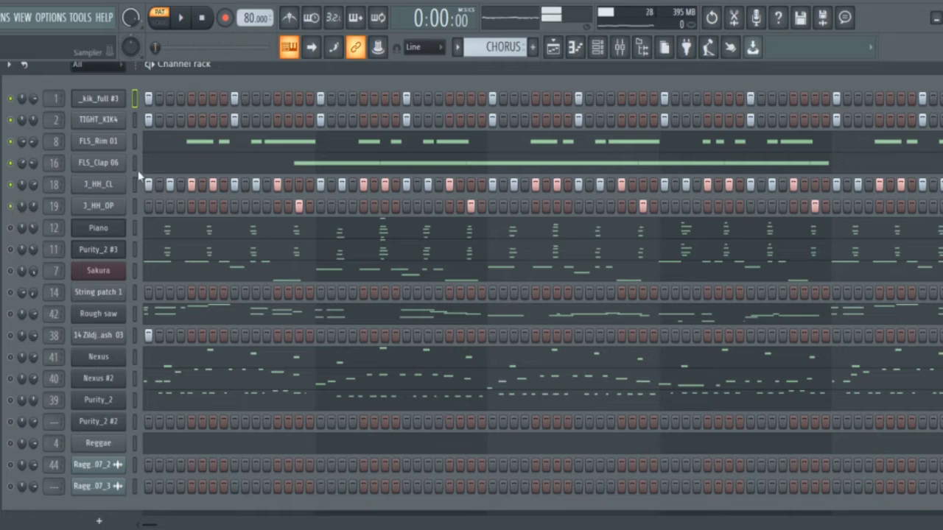
pyautogui.click(181, 18)
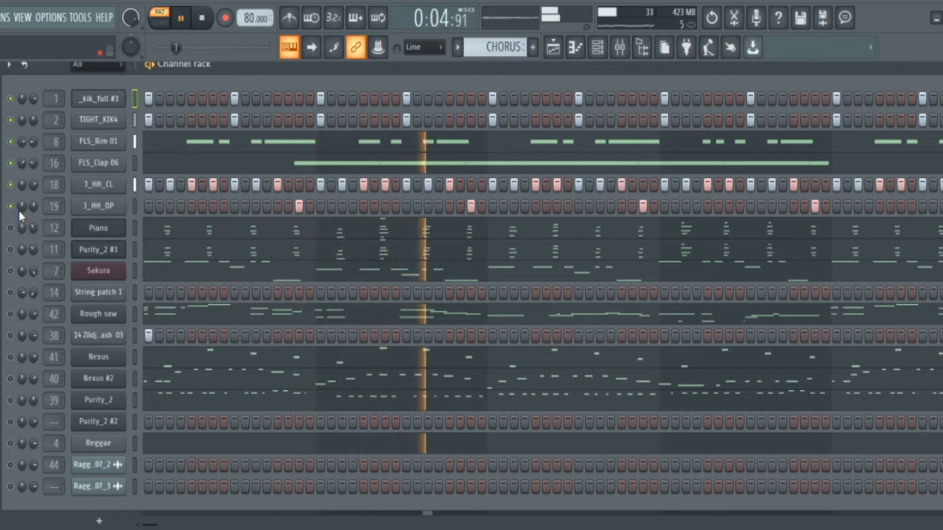
pyautogui.press('space')
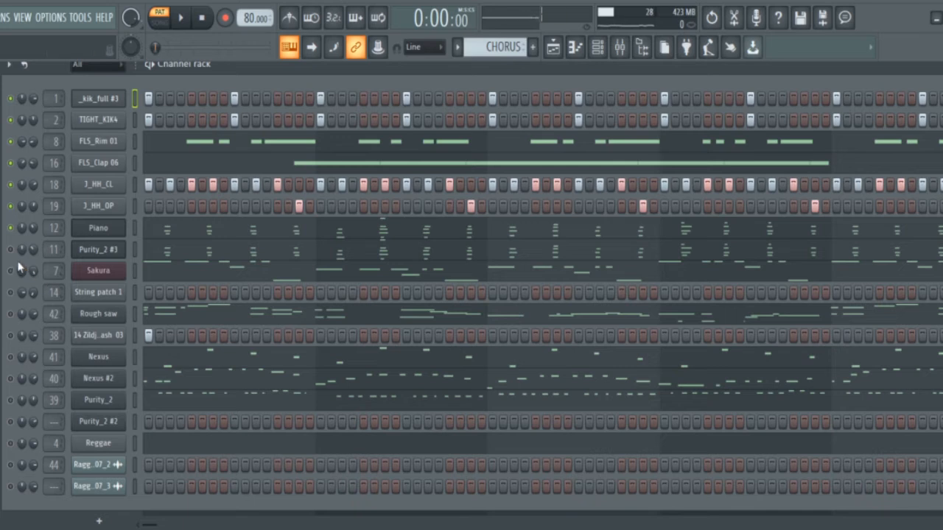
# Audition the drums with the Piano channel unmuted, and examine the chord notes in its opening bars in the piano roll.
pyautogui.click(176, 19)
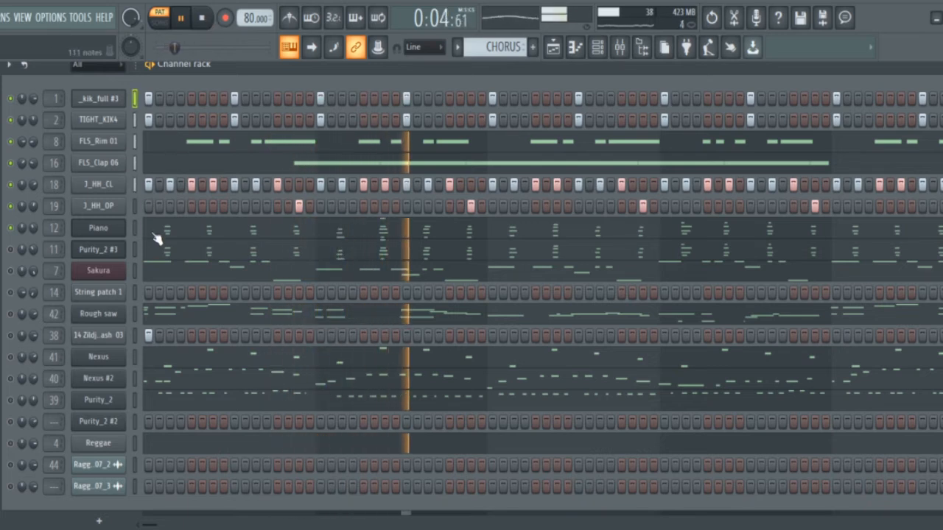
pyautogui.click(206, 20)
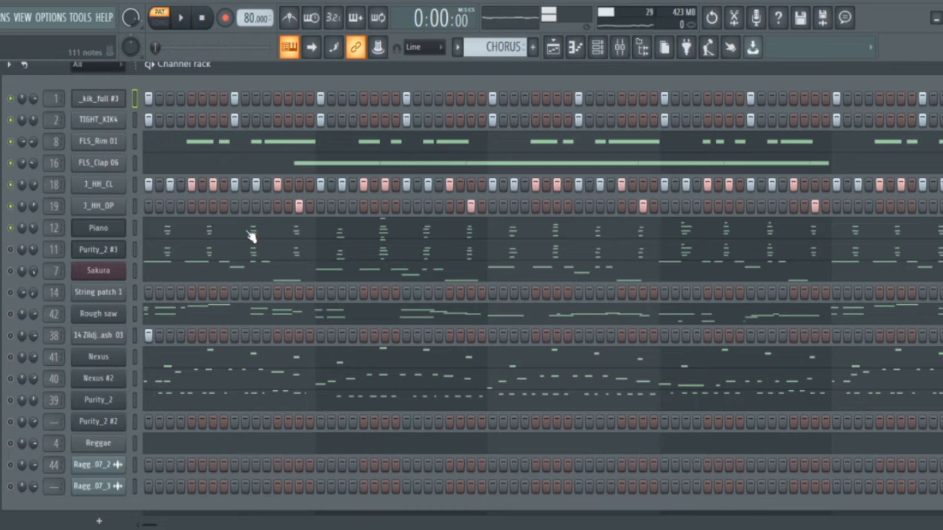
pyautogui.click(205, 235)
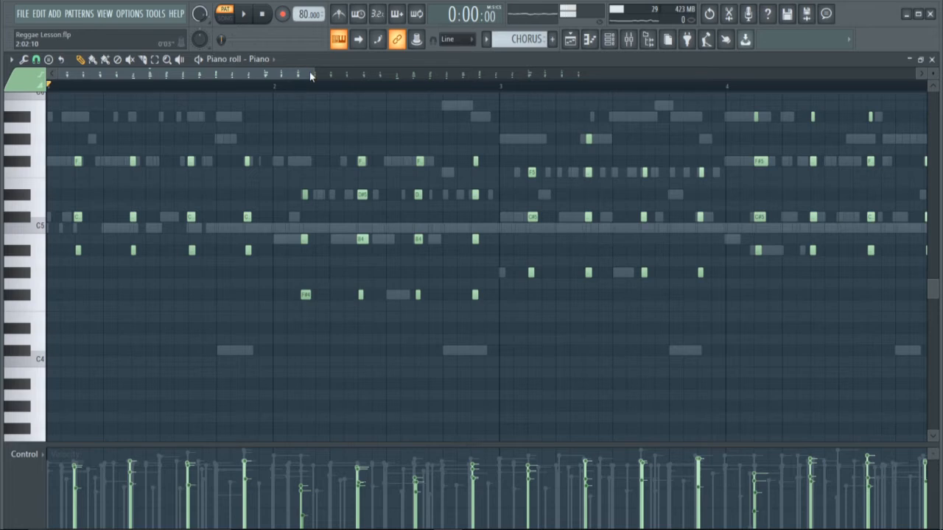
pyautogui.moveTo(311, 76); pyautogui.dragTo(389, 89)
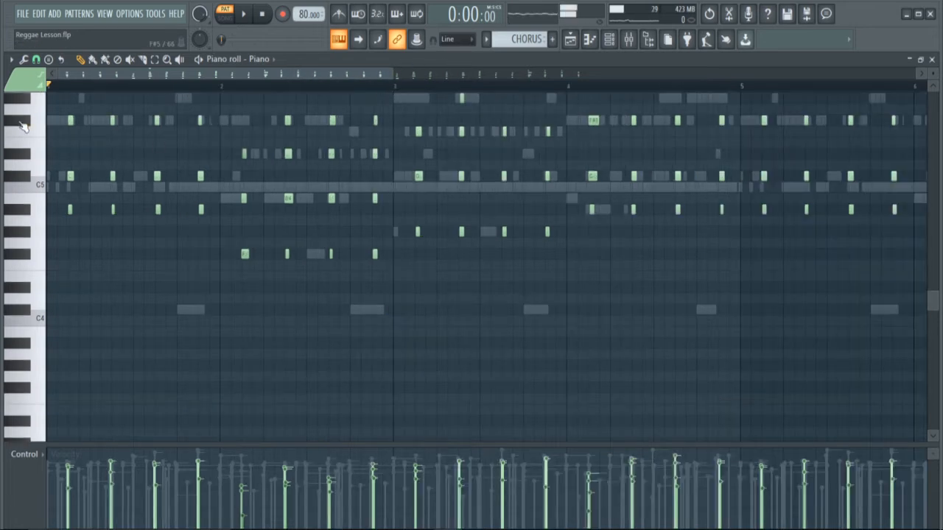
pyautogui.scroll(4, 22, 127)
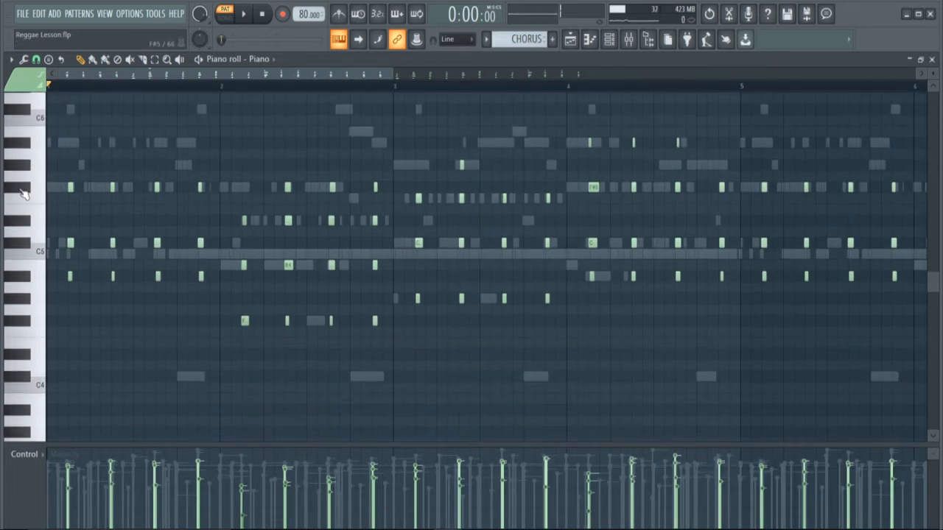
pyautogui.click(22, 193)
pyautogui.moveTo(392, 76); pyautogui.dragTo(222, 95)
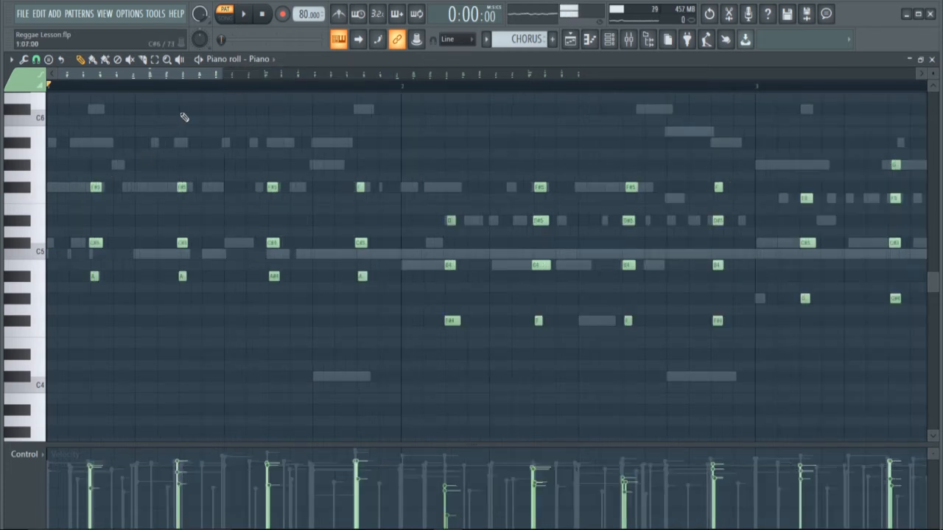
pyautogui.moveTo(220, 75); pyautogui.dragTo(206, 75)
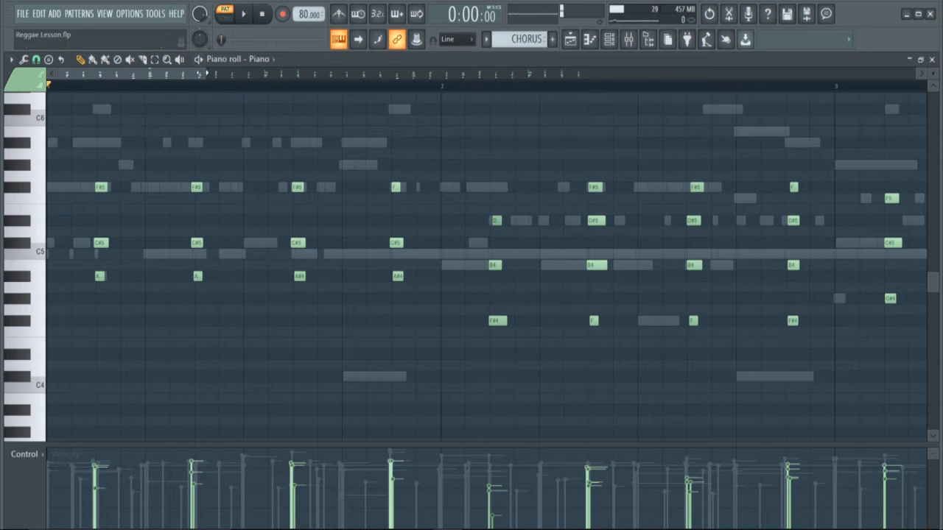
pyautogui.moveTo(204, 73); pyautogui.dragTo(258, 75)
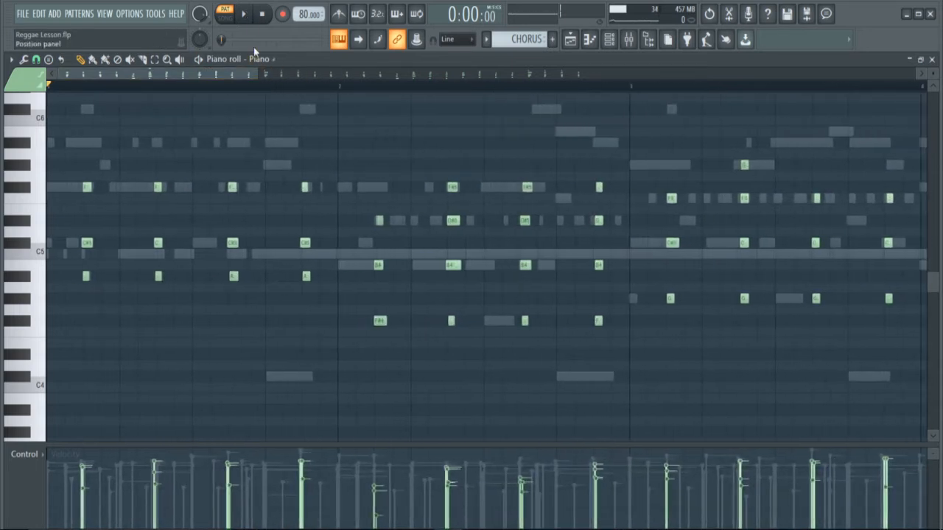
# Play the pattern in the Piano channel's piano roll, following the chords through bar 8, and show the whole sequence.
pyautogui.click(246, 16)
pyautogui.scroll(-2, 330, 99)
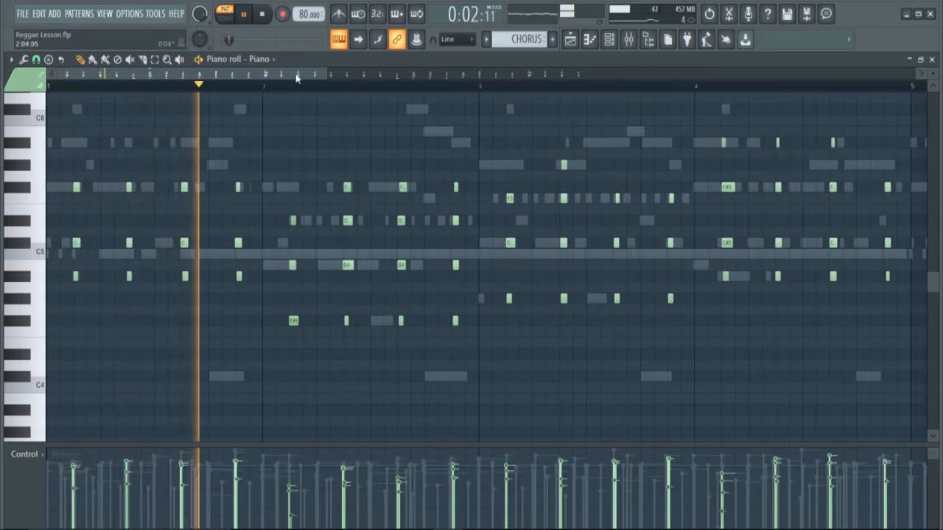
pyautogui.moveTo(277, 76); pyautogui.dragTo(578, 94)
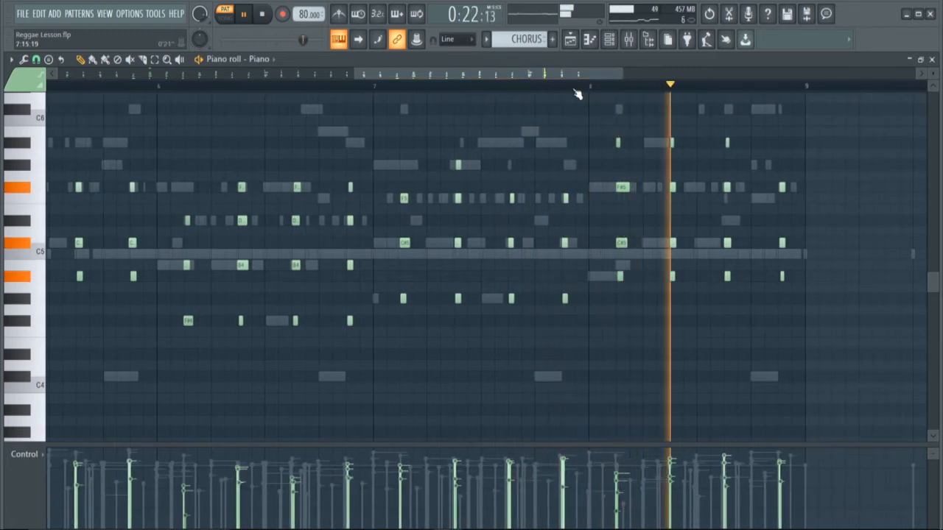
pyautogui.press('space')
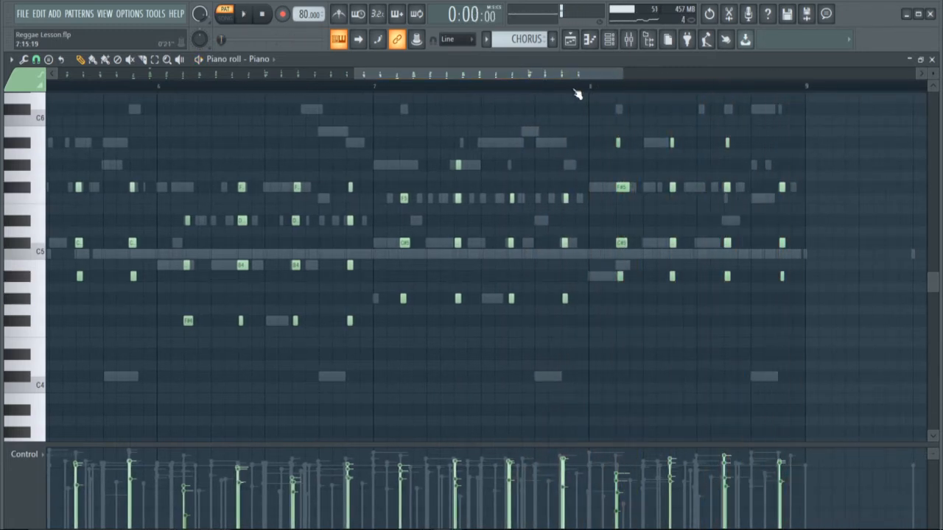
pyautogui.moveTo(536, 77); pyautogui.dragTo(84, 80)
pyautogui.moveTo(326, 74); pyautogui.dragTo(589, 78)
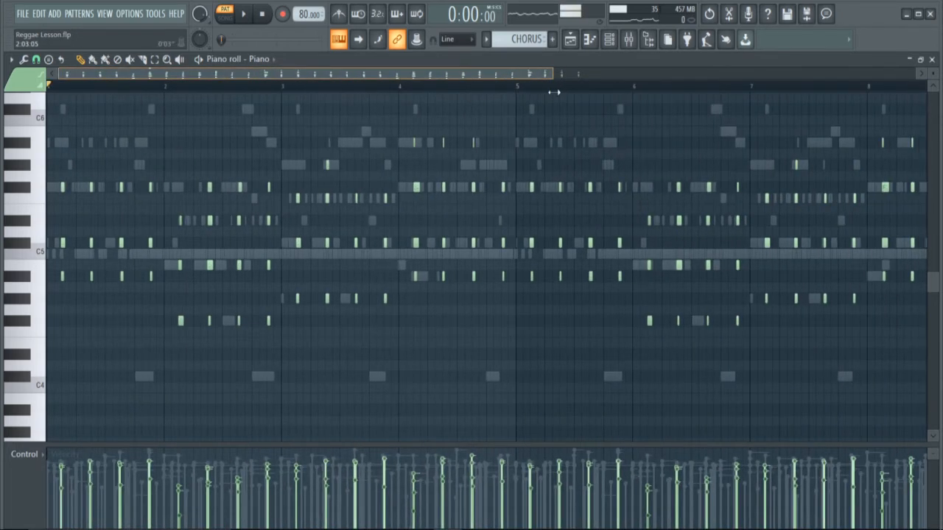
# Return to the channel rack and audition the drums with Purity_2 #3 unmuted in place of Piano.
pyautogui.click(610, 42)
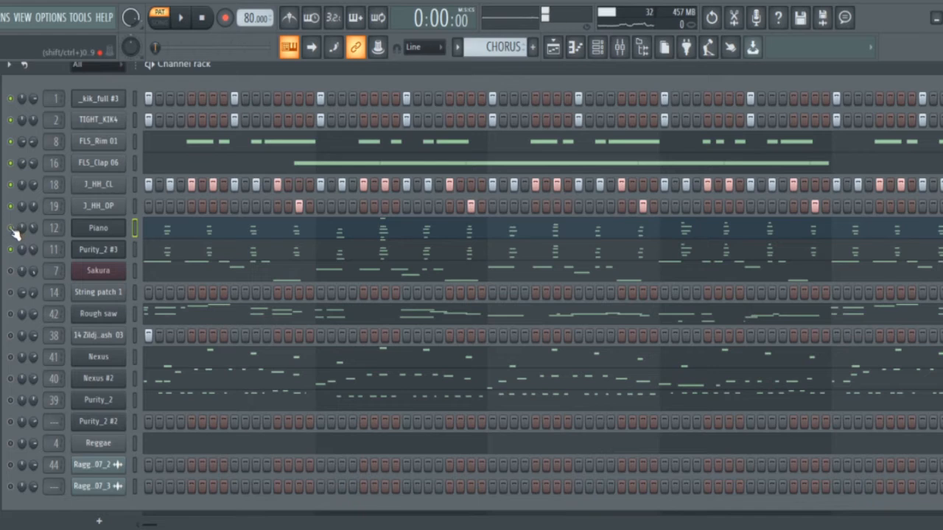
pyautogui.press('space')
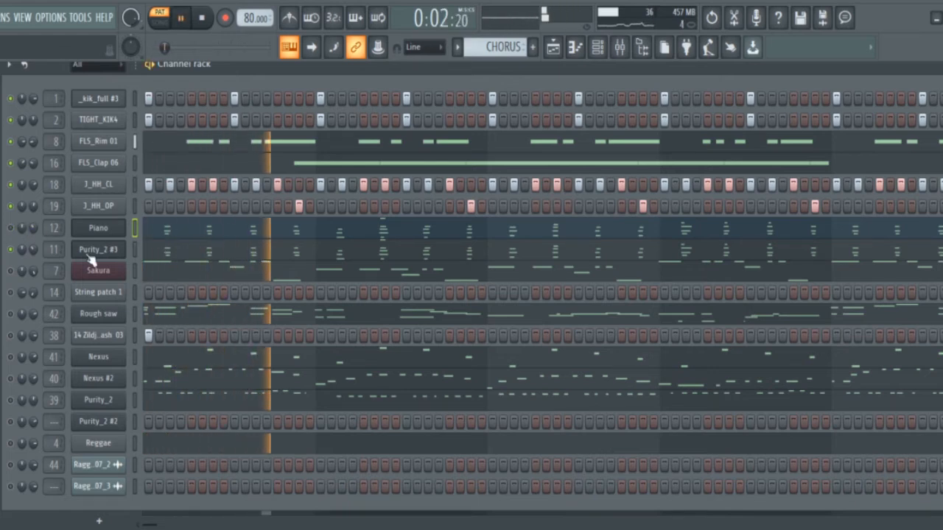
pyautogui.press('space')
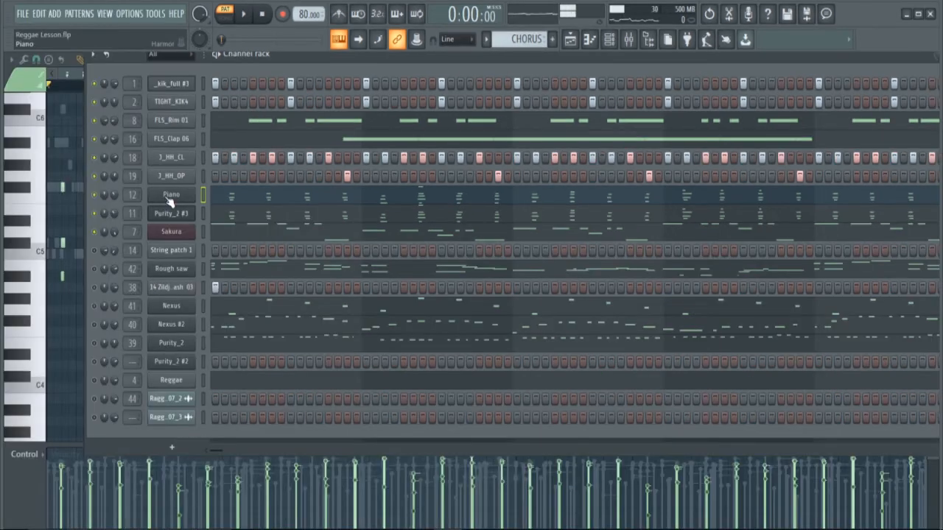
# Open the Piano channel's Harmor instrument and inspect its sound settings.
pyautogui.click(168, 198)
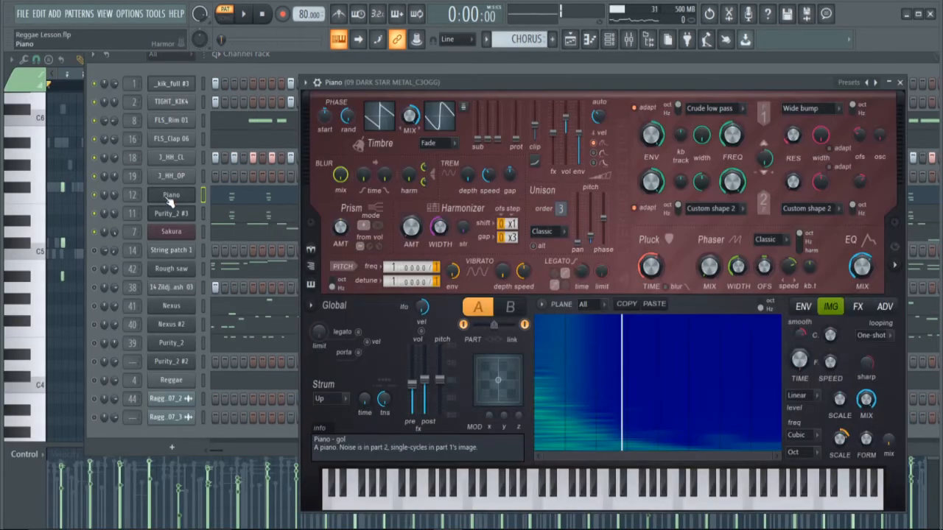
pyautogui.click(168, 199)
pyautogui.click(171, 196)
pyautogui.click(184, 205)
pyautogui.click(185, 205)
pyautogui.click(173, 196)
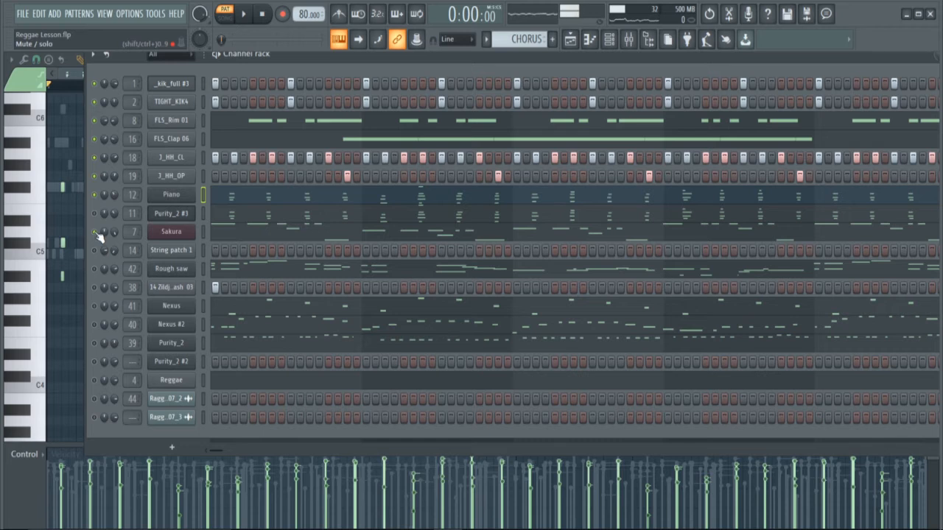
pyautogui.click(177, 195)
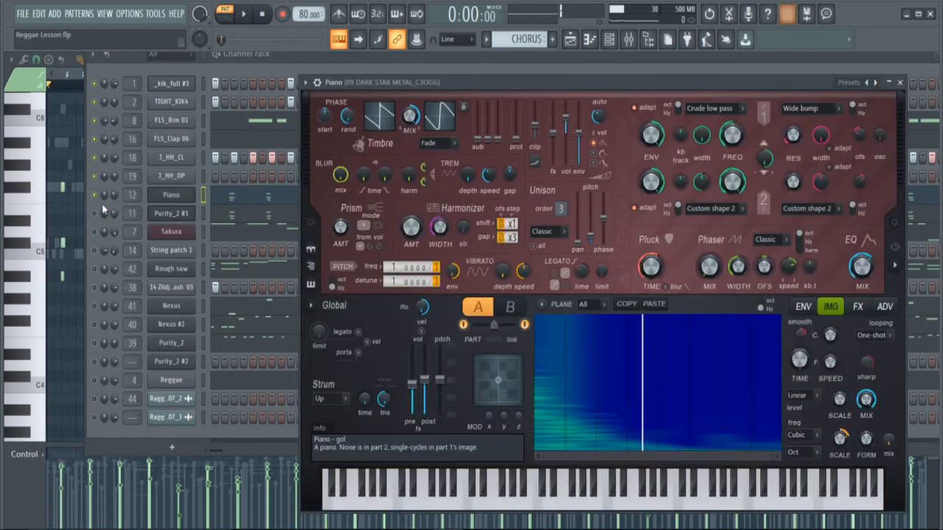
# Unmute Purity_2 #3, mute Piano, and play the beat again to compare the chord sound.
pyautogui.click(96, 214)
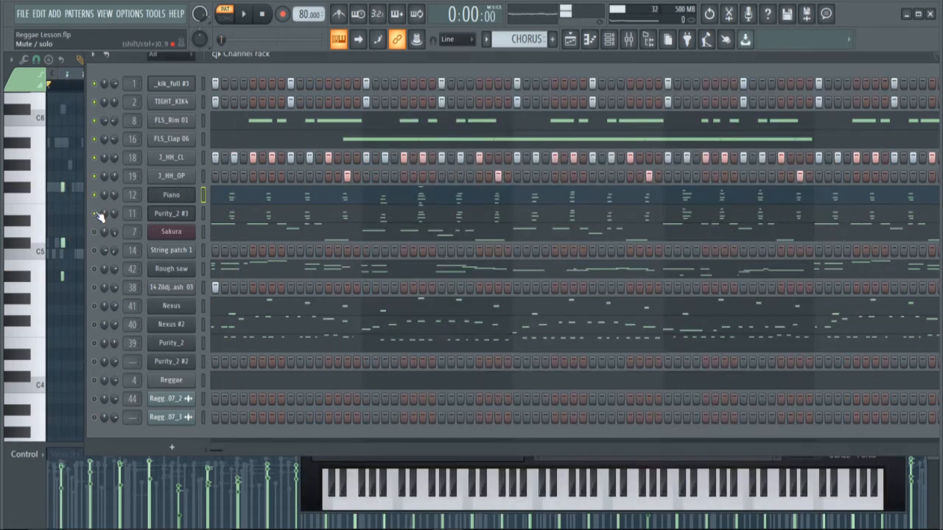
pyautogui.click(178, 218)
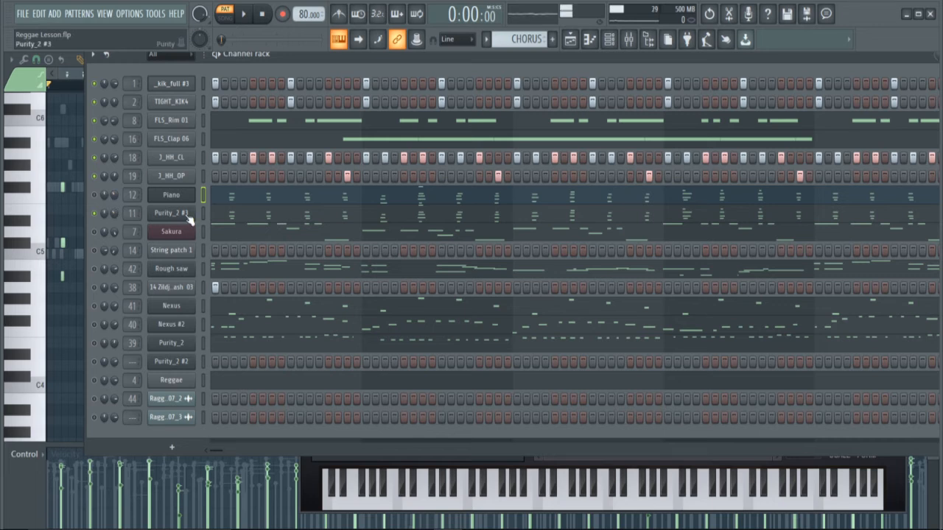
pyautogui.press('space')
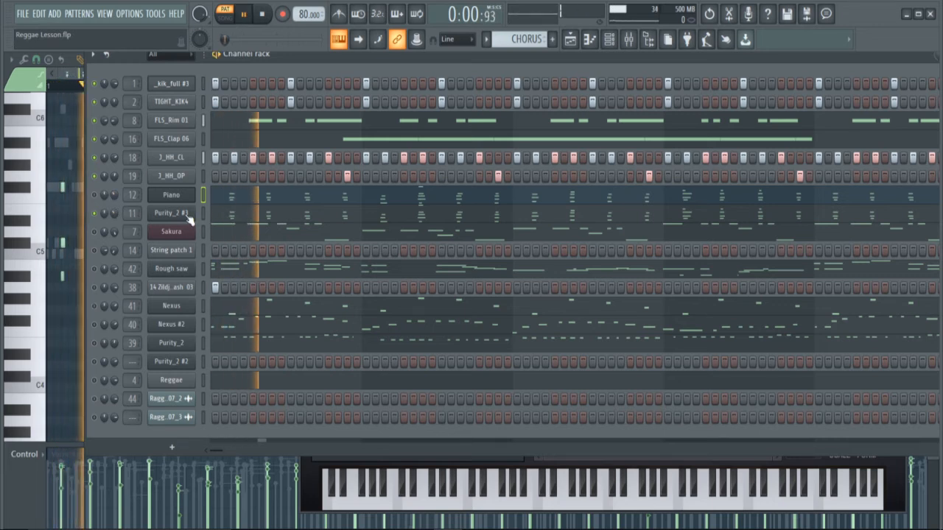
pyautogui.press('space')
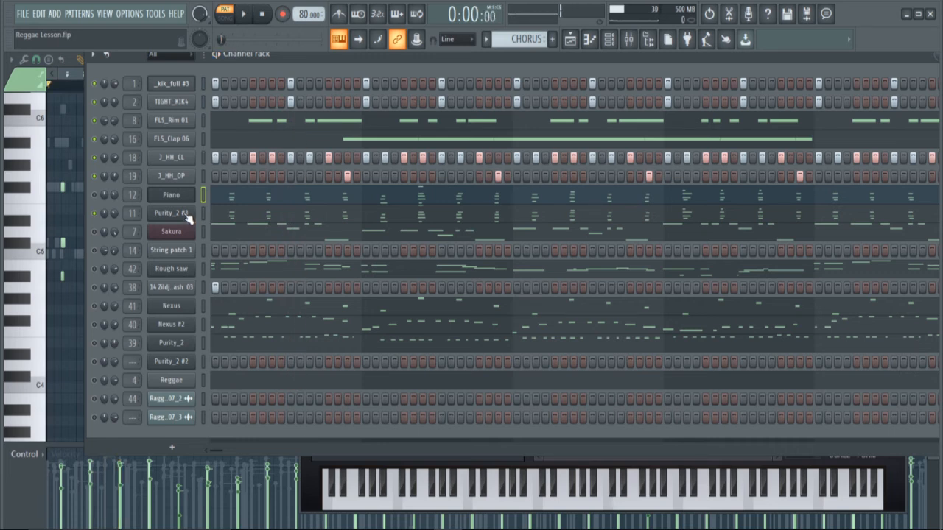
# View the Sakura instrument's Bass 8 preset, and audition the bass with the drums and Purity_2 #3.
pyautogui.click(174, 235)
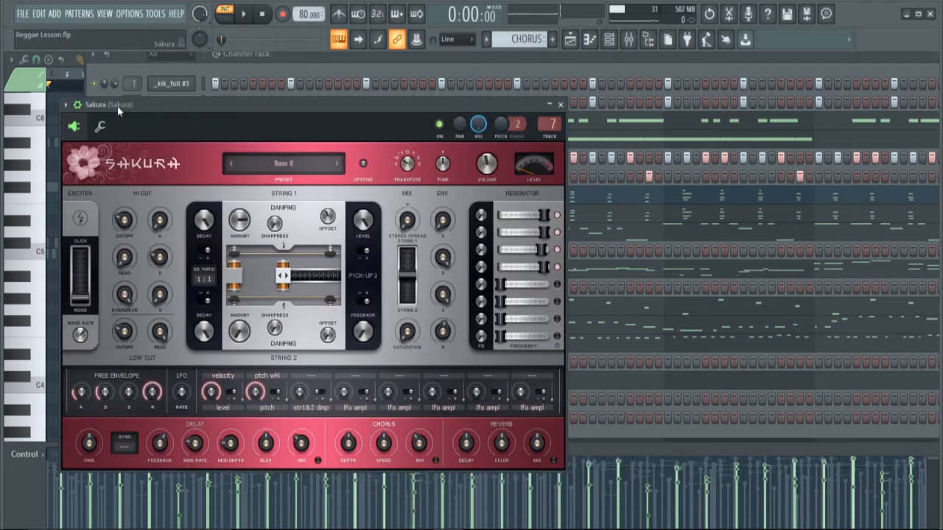
pyautogui.click(560, 104)
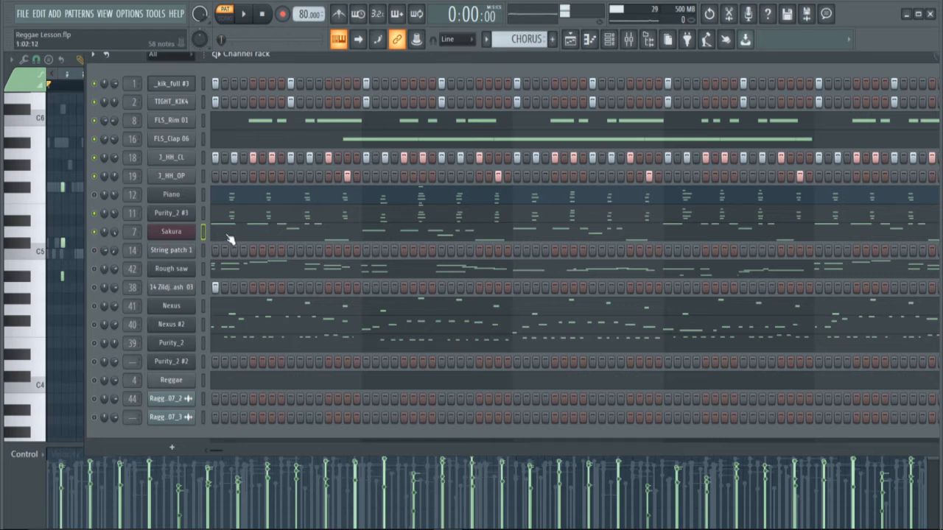
pyautogui.press('space')
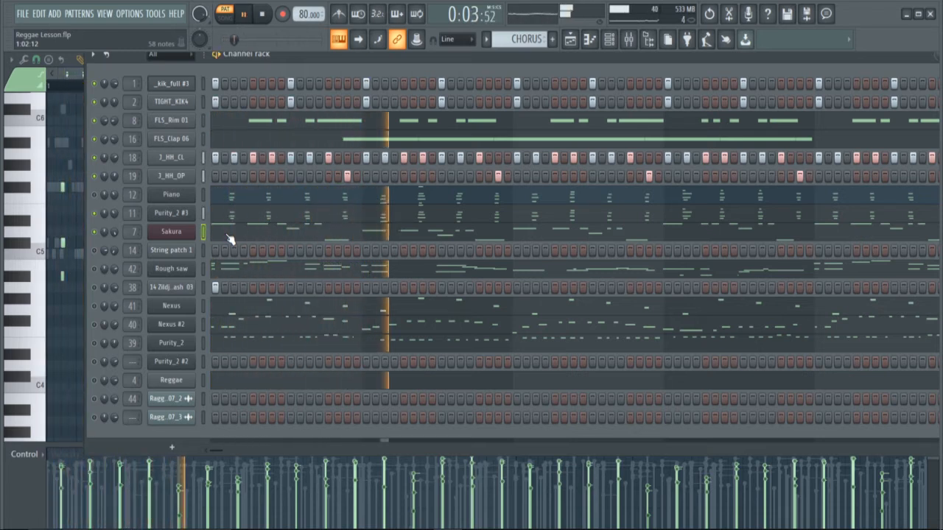
pyautogui.press('space')
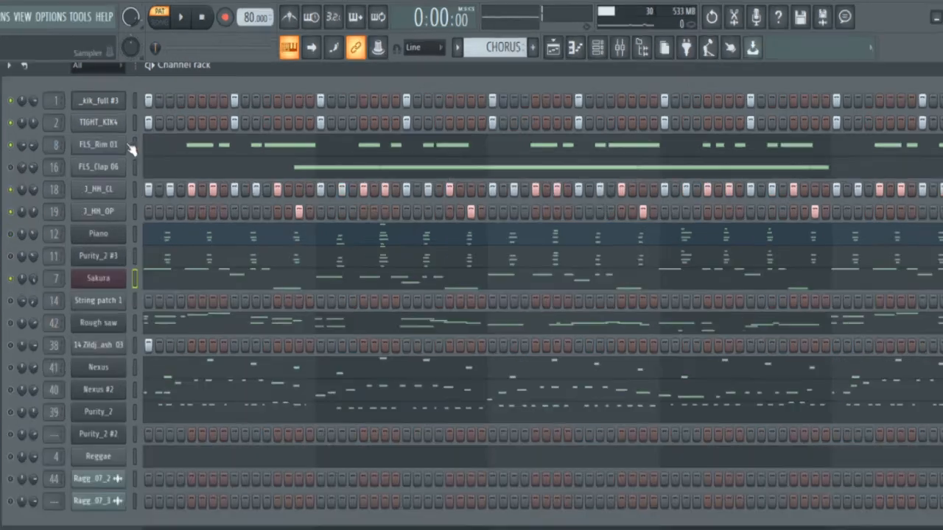
# Audition the Sakura bass with the kicks, rim and hi-hats while the clap, Piano and Purity_2 #3 are muted.
pyautogui.click(203, 122)
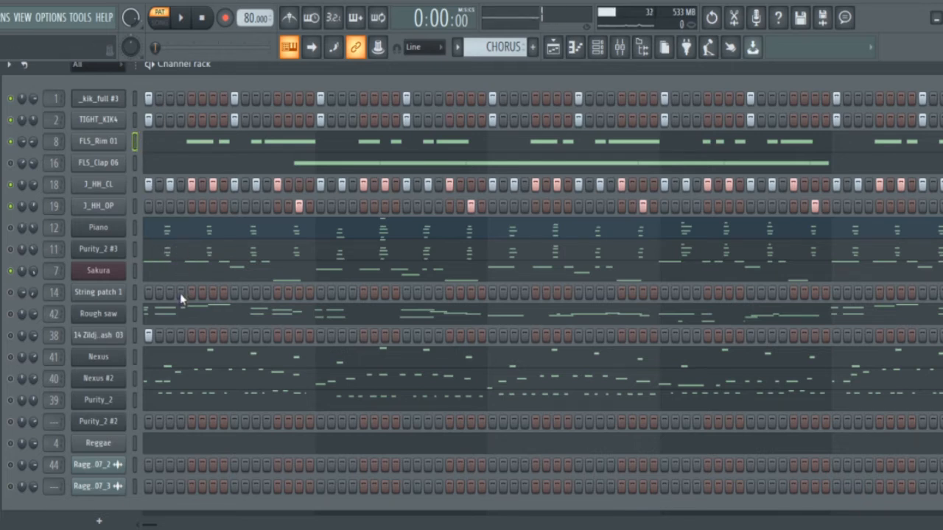
pyautogui.press('space')
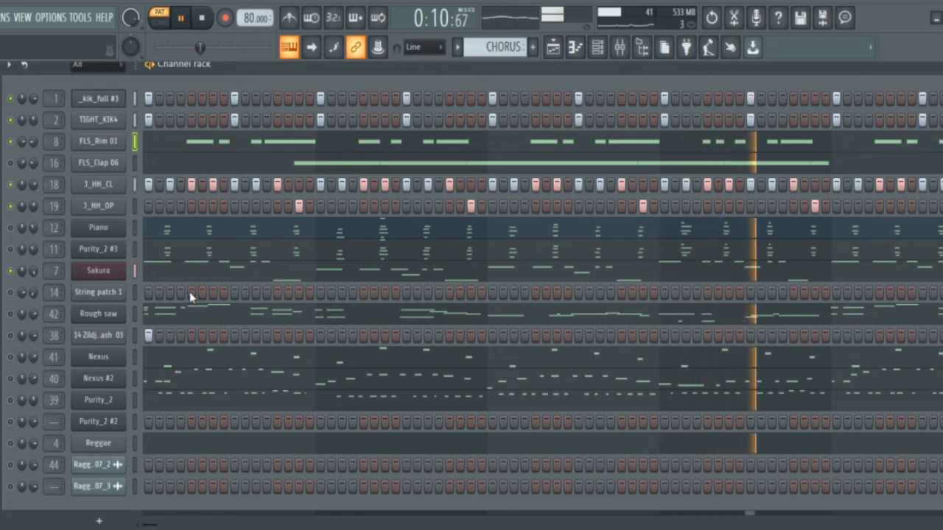
pyautogui.press('space')
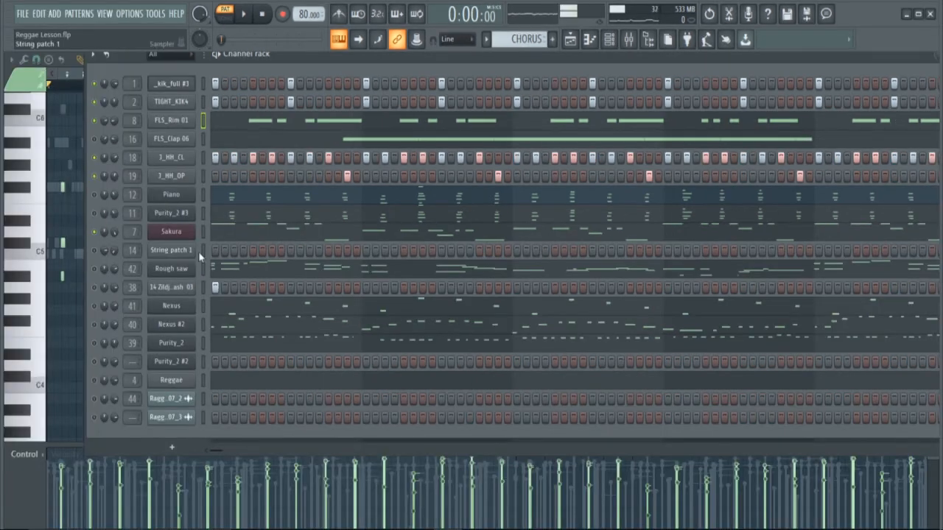
# Examine the Sakura bass notes of the first bars in the piano roll, and return to the channel rack.
pyautogui.click(240, 237)
pyautogui.moveTo(553, 68); pyautogui.dragTo(209, 107)
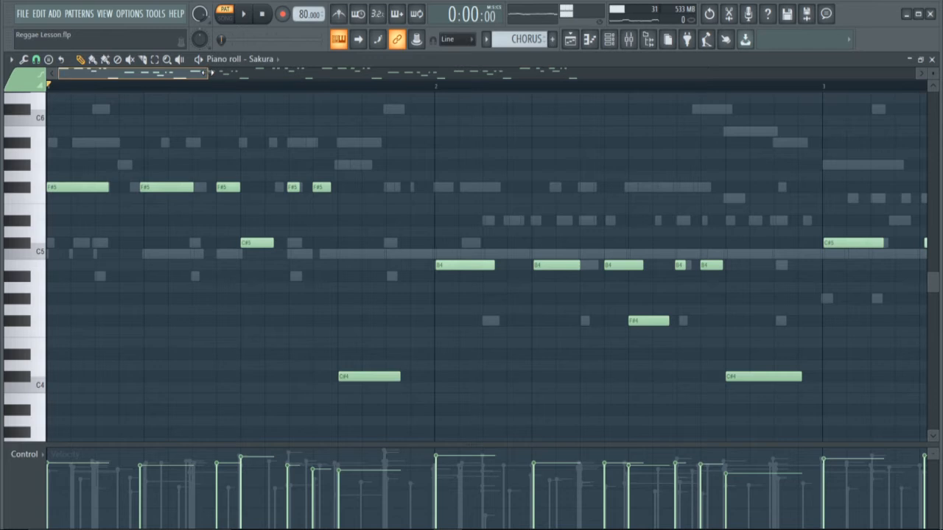
pyautogui.moveTo(207, 73); pyautogui.dragTo(278, 73)
pyautogui.click(609, 39)
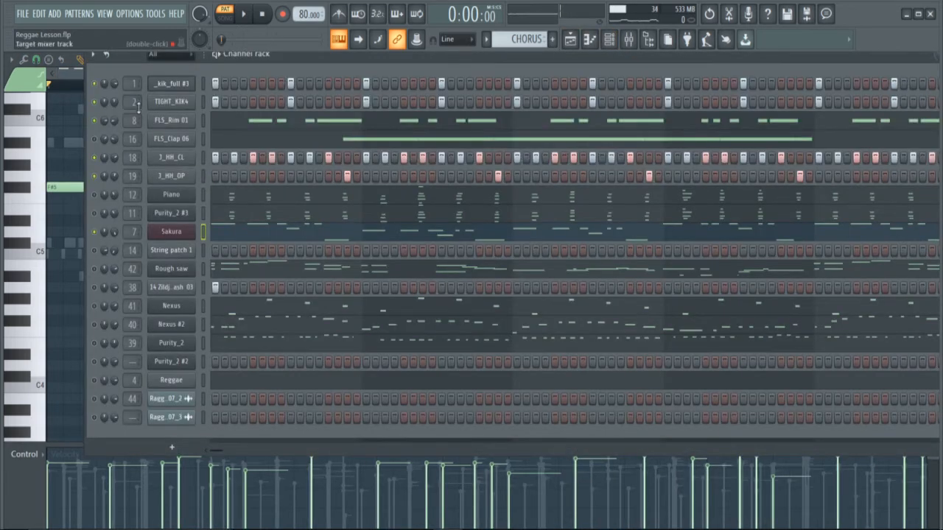
# Play the beat with the Sakura piano roll open, following the bass line through its bars.
pyautogui.click(281, 235)
pyautogui.click(280, 236)
pyautogui.press('space')
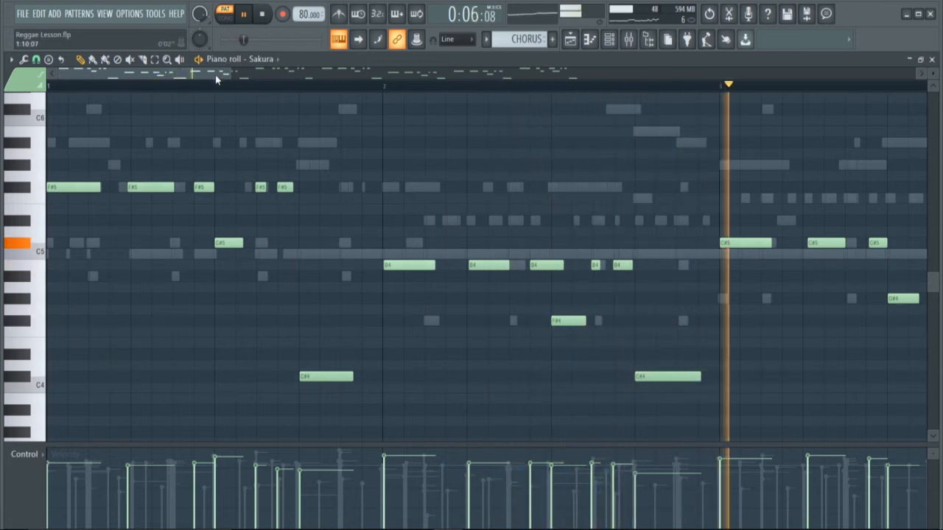
pyautogui.moveTo(231, 73); pyautogui.dragTo(459, 74)
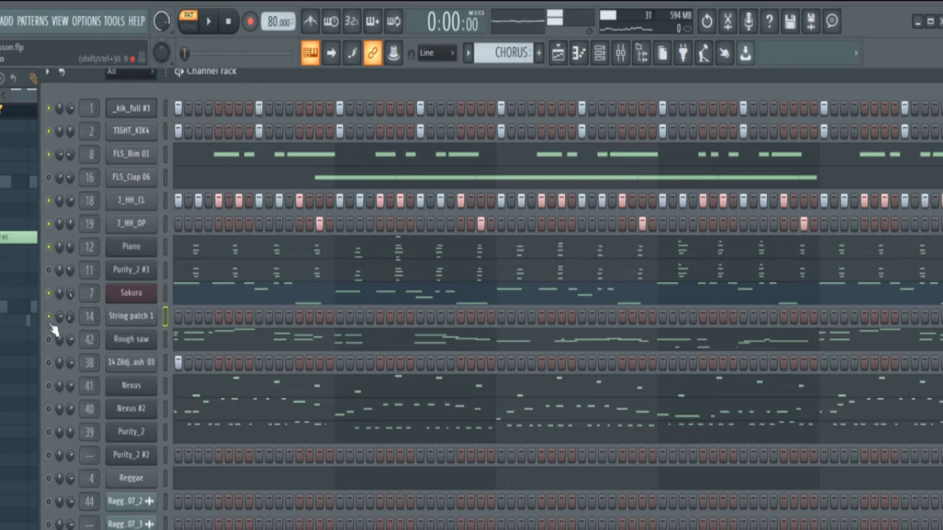
# Delete the String patch 1 channel from the channel rack.
pyautogui.rightClick(131, 325)
pyautogui.click(144, 321)
pyautogui.rightClick(140, 319)
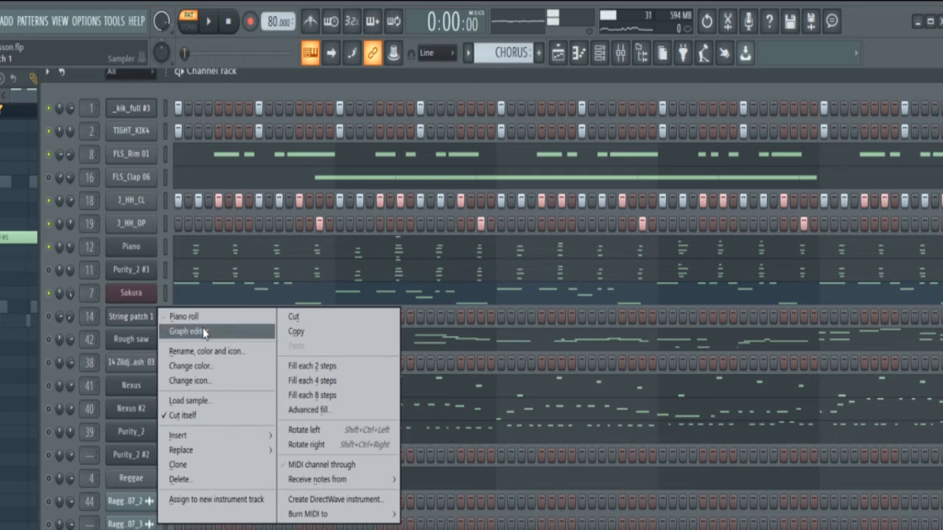
pyautogui.click(215, 483)
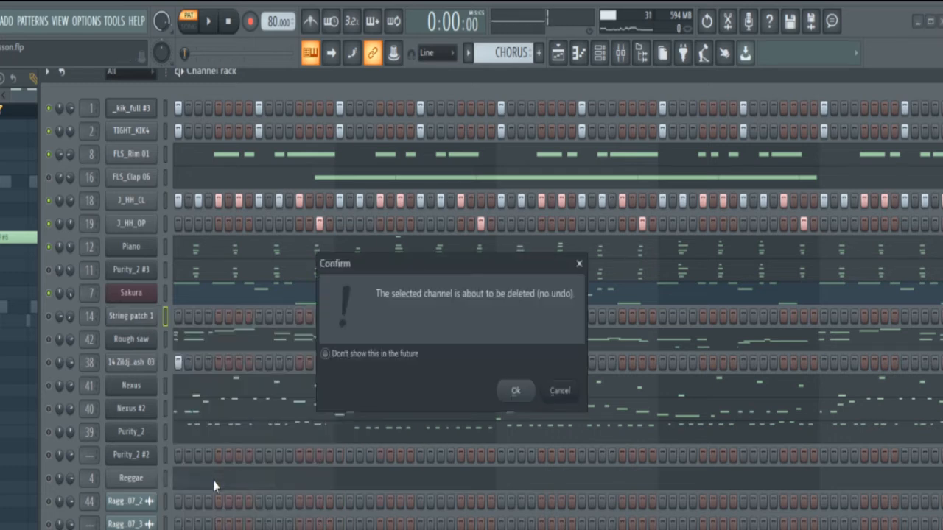
pyautogui.click(515, 391)
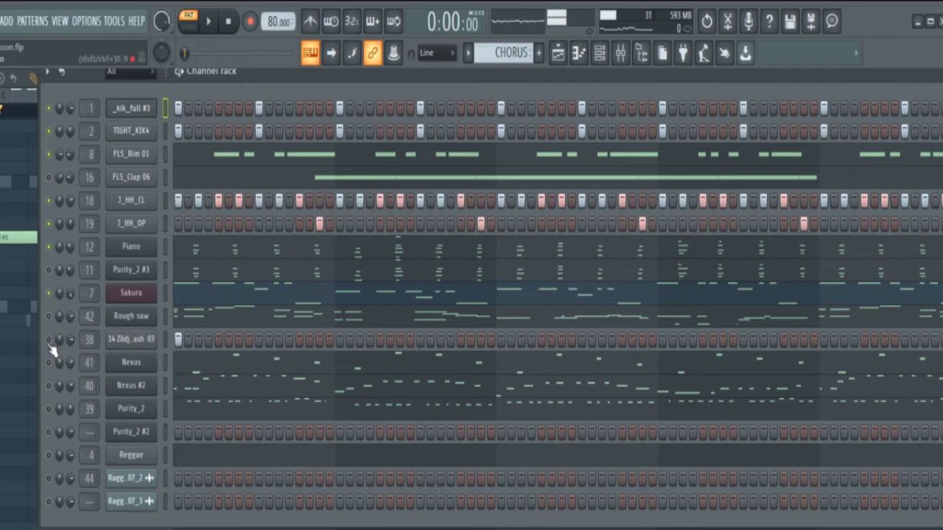
# Audition the 14 Zildjian Dark Crash 03 channel with the beat, and view its sample settings.
pyautogui.click(210, 22)
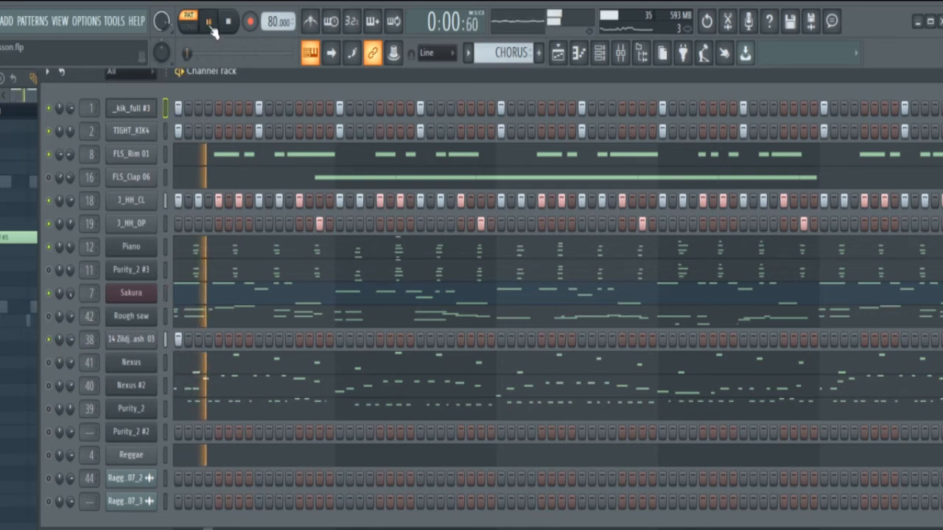
pyautogui.click(231, 23)
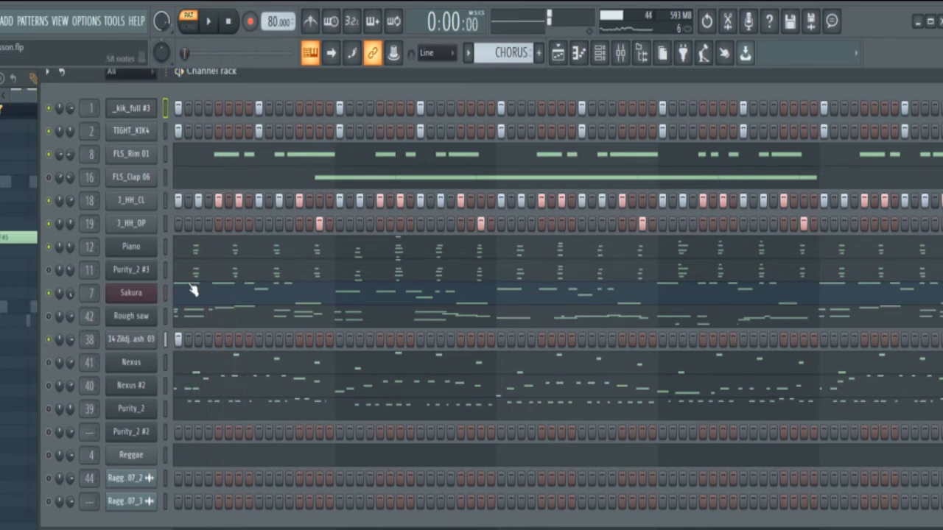
pyautogui.click(131, 339)
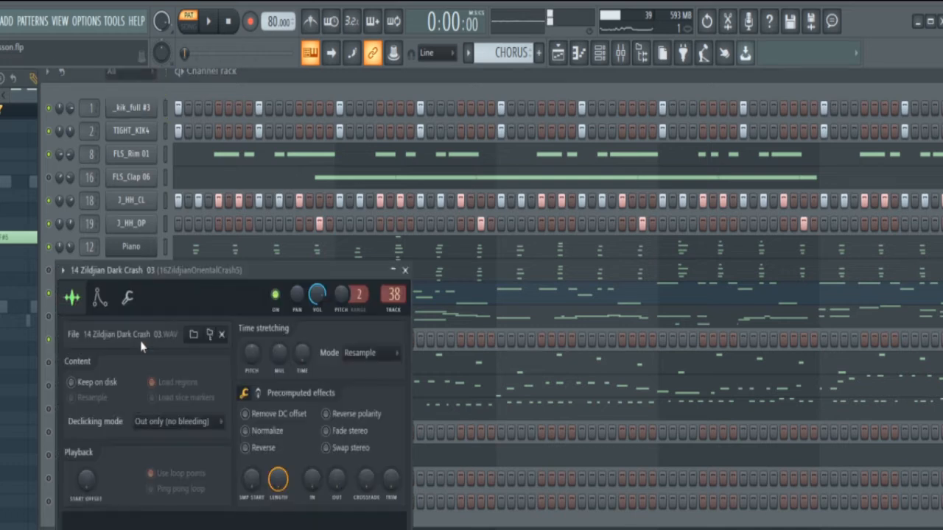
pyautogui.click(406, 271)
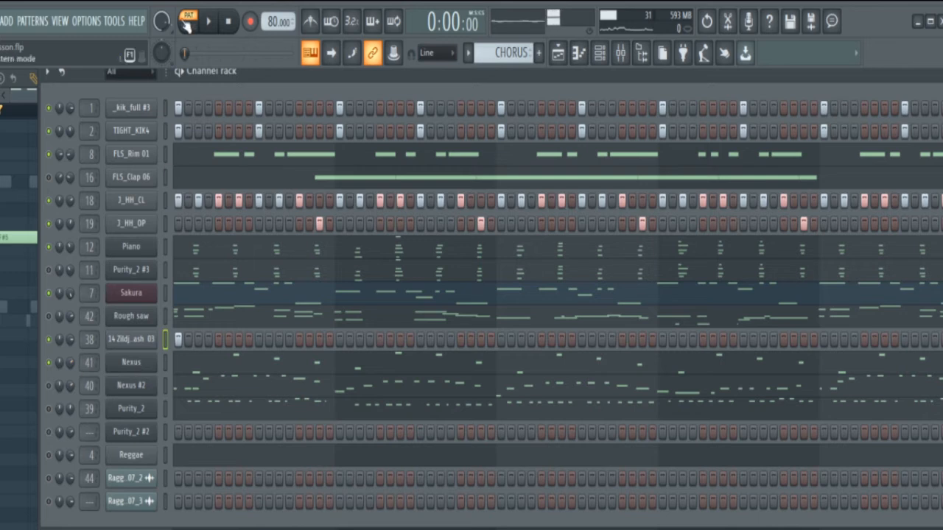
# Audition the Nexus channel with the drums and crash, and open its first bars in the piano roll.
pyautogui.click(210, 23)
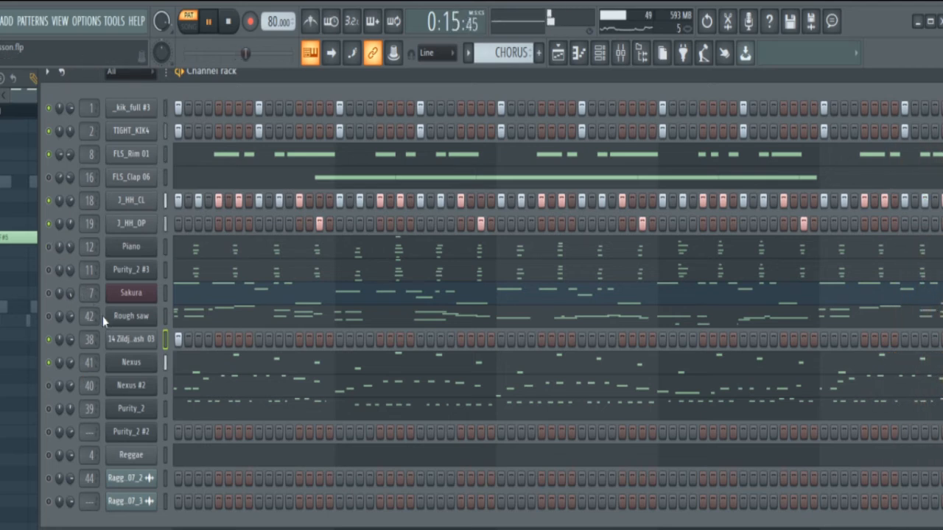
pyautogui.press('space')
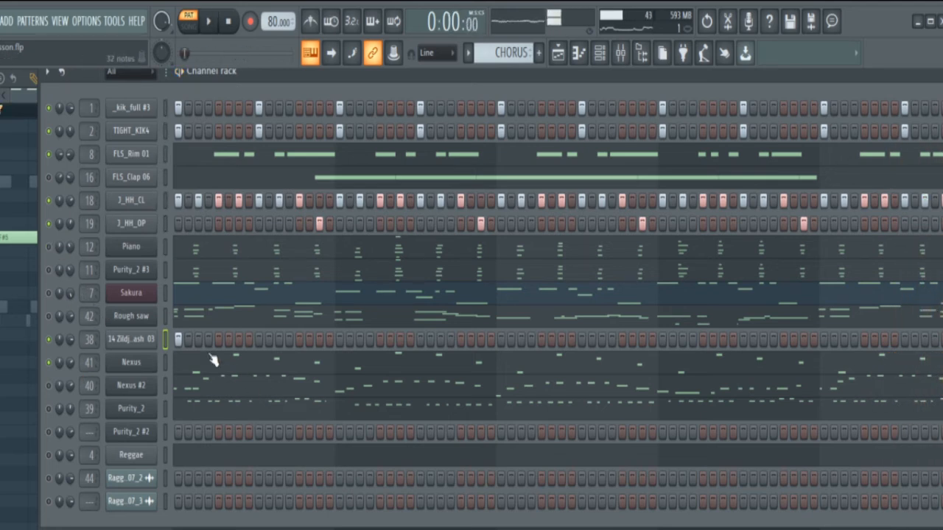
pyautogui.click(211, 360)
pyautogui.moveTo(186, 75); pyautogui.dragTo(281, 98)
pyautogui.scroll(-2, 125, 175)
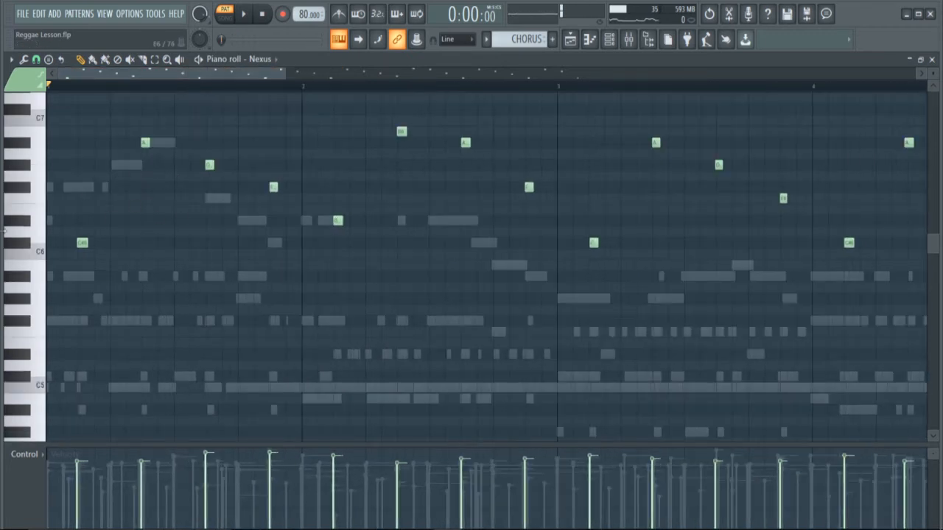
# Play the beat with the Nexus piano roll open, following its notes, and return to the channel rack.
pyautogui.click(252, 15)
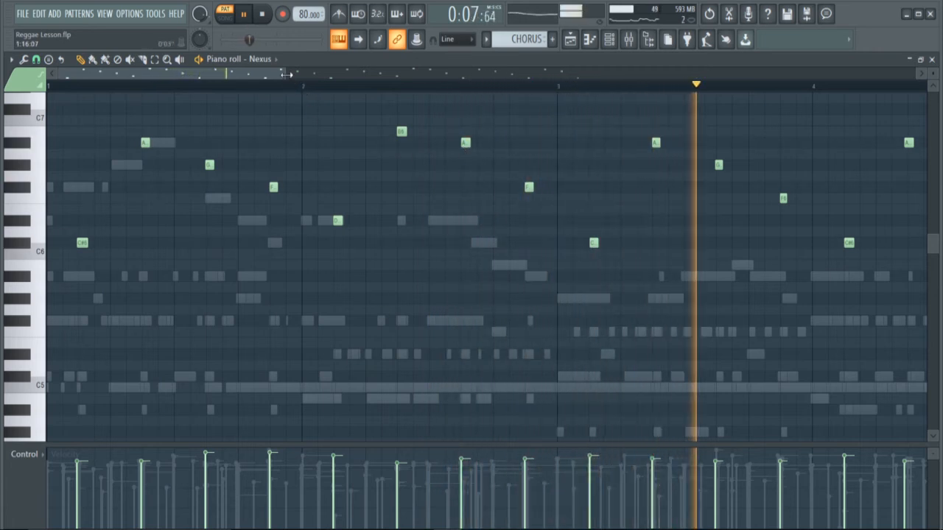
pyautogui.click(263, 14)
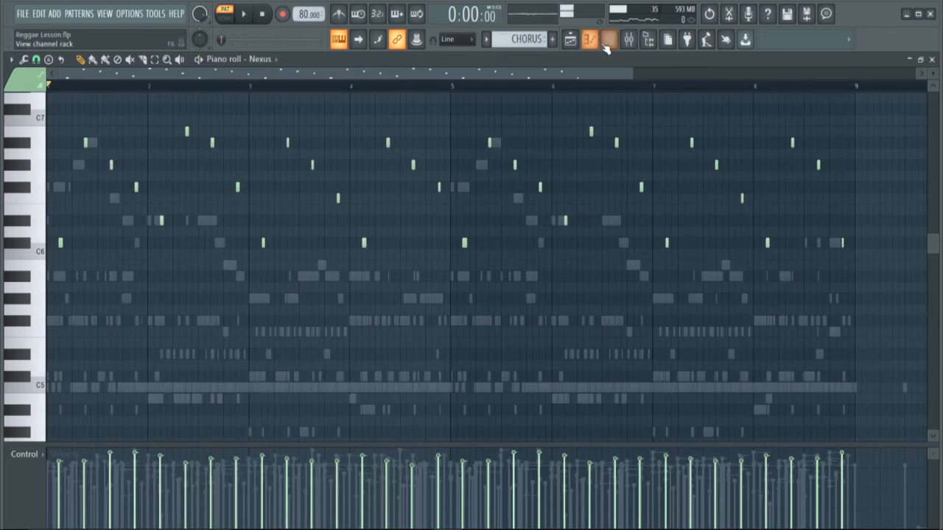
pyautogui.click(610, 44)
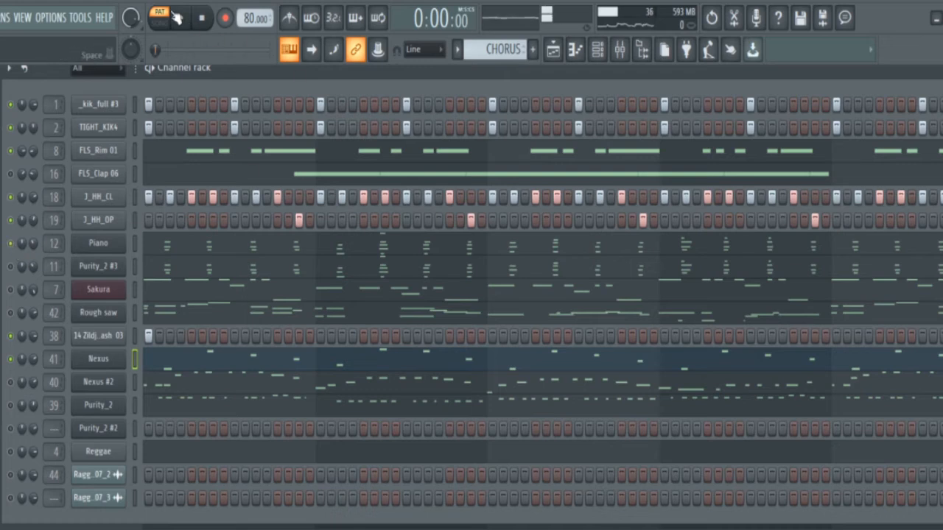
# Audition Nexus with the drums, Piano and crash, first without Nexus #2 and again with it enabled.
pyautogui.click(183, 19)
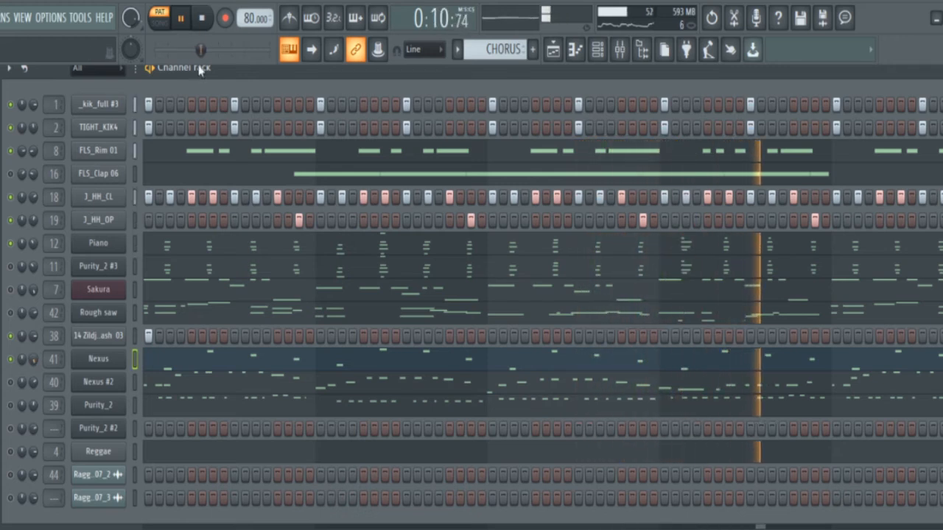
pyautogui.click(205, 20)
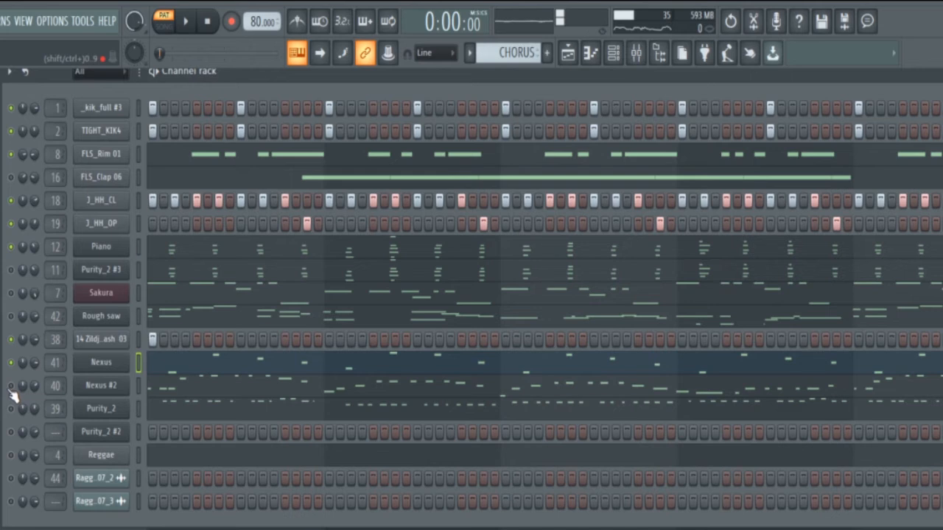
pyautogui.click(186, 23)
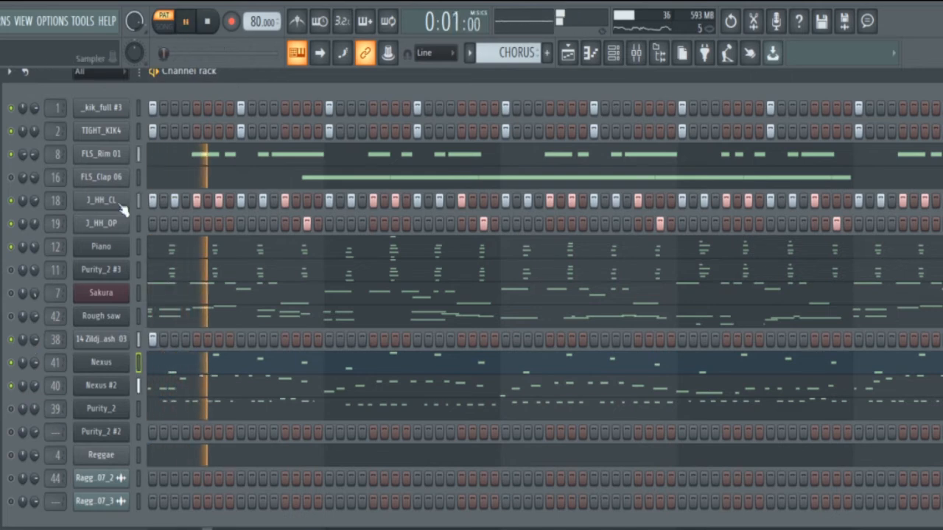
pyautogui.click(208, 23)
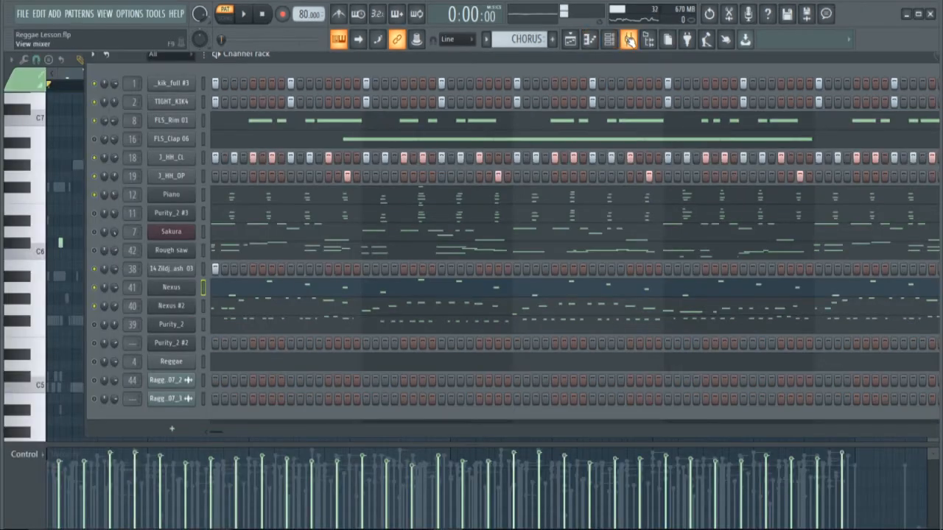
# Raise the Nexus #2 mixer track's volume to about -17.1 dB while the beat plays.
pyautogui.click(635, 52)
pyautogui.scroll(-4, 530, 147)
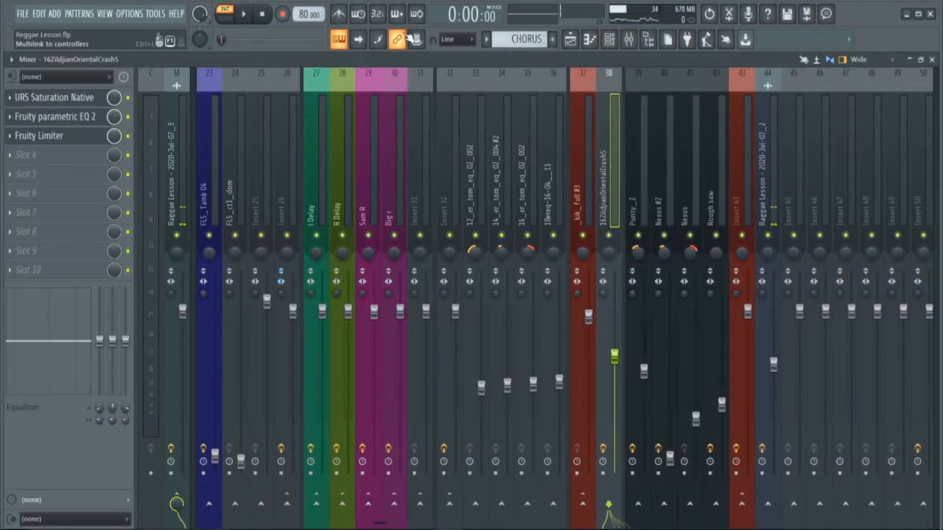
pyautogui.click(251, 19)
pyautogui.scroll(-4, 558, 197)
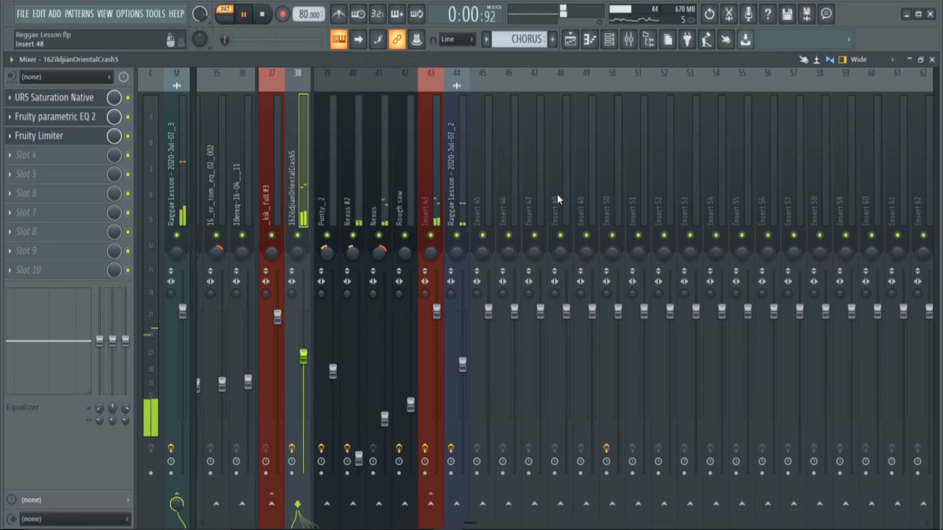
pyautogui.click(361, 457)
pyautogui.moveTo(358, 339); pyautogui.dragTo(358, 414)
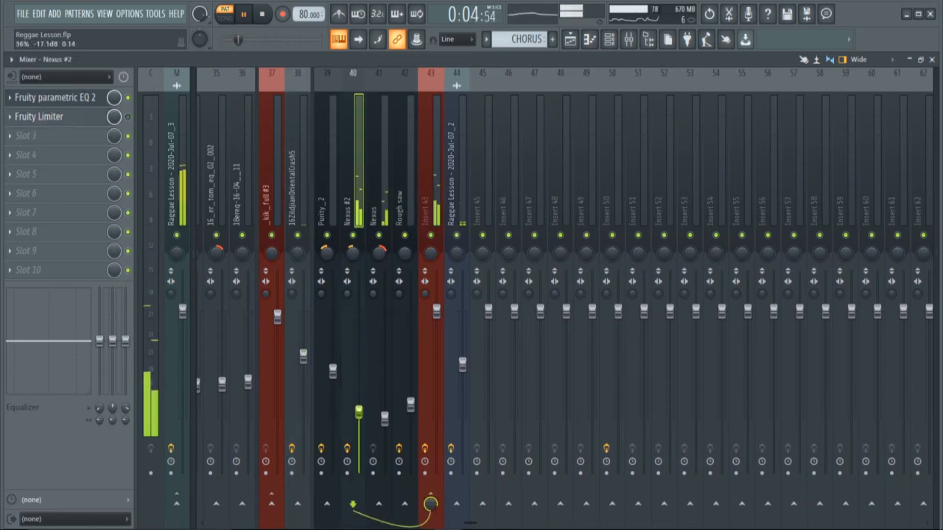
pyautogui.click(262, 14)
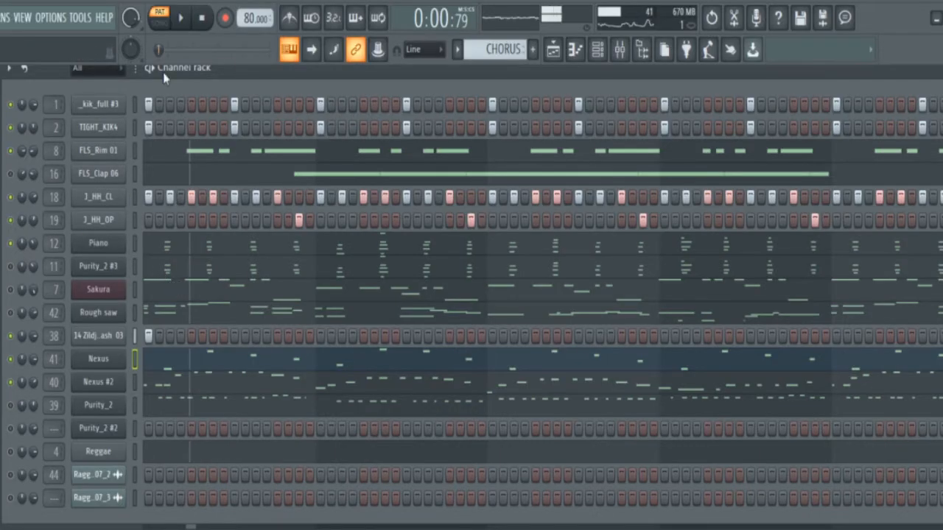
# Audition Nexus #2 from the start with the drums and Piano while Nexus and the crash are muted.
pyautogui.moveTo(160, 55); pyautogui.dragTo(155, 54)
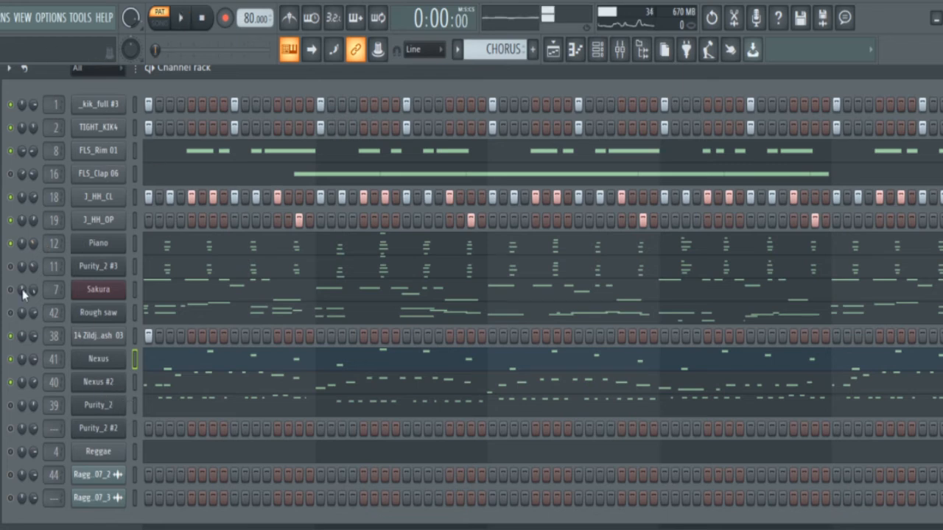
pyautogui.click(185, 20)
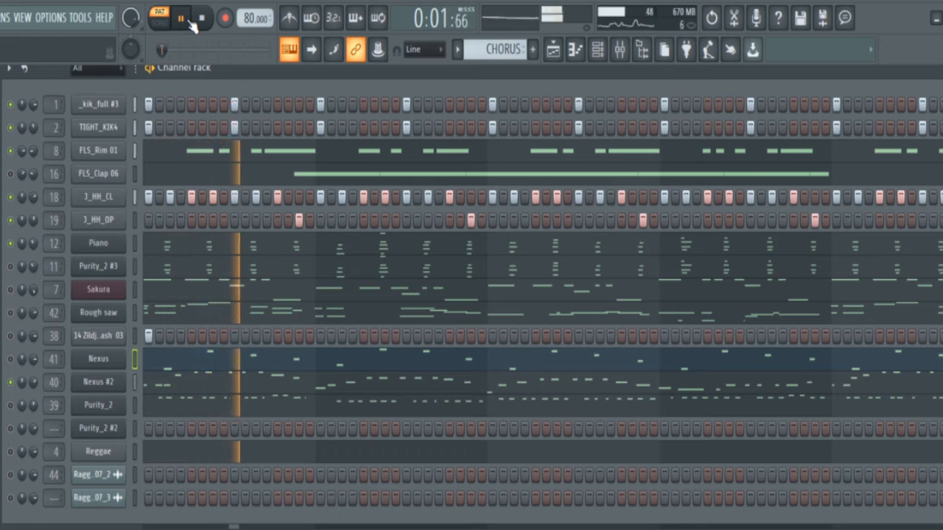
pyautogui.click(205, 22)
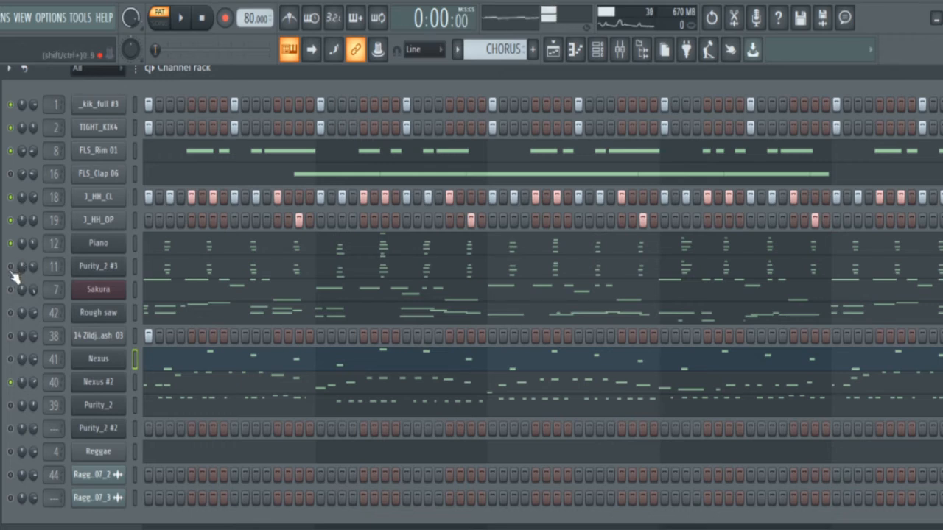
# Compare the Nexus #2 and Piano beat with and without the Purity_2 #3 layer.
pyautogui.click(182, 20)
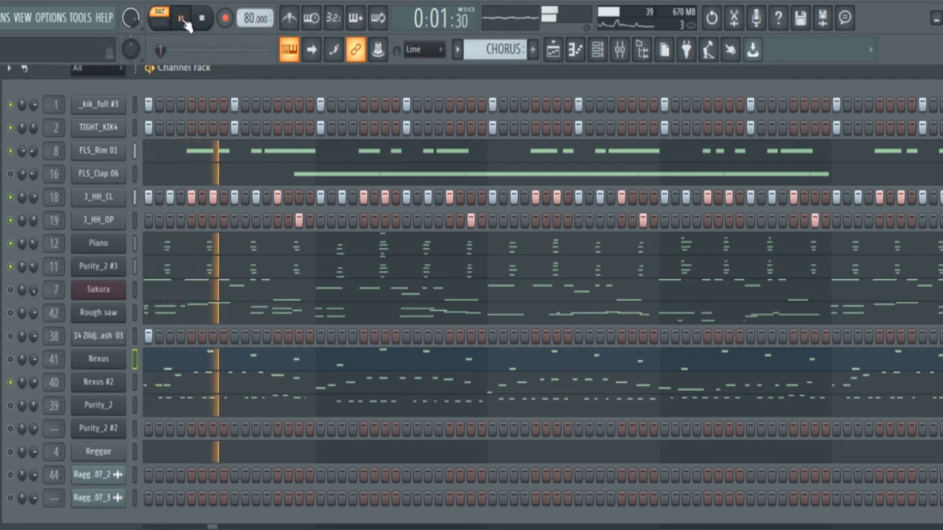
pyautogui.click(203, 20)
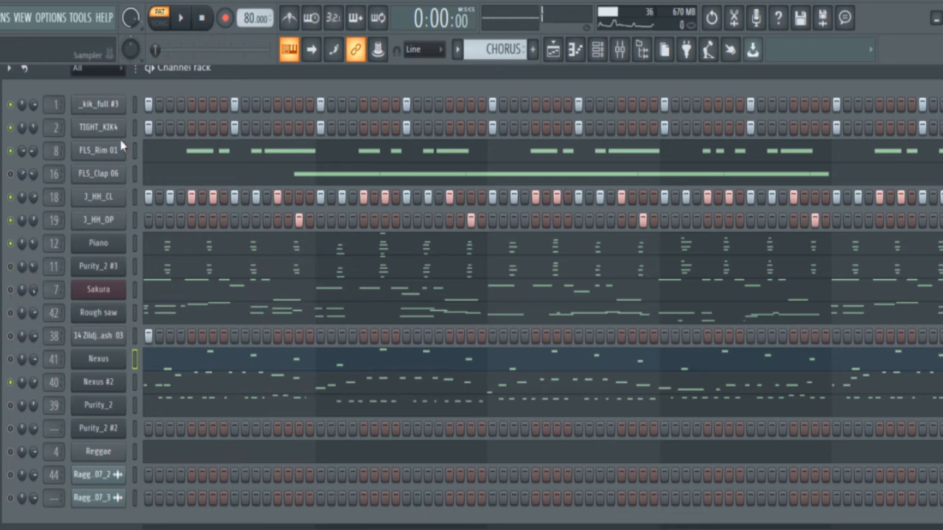
pyautogui.click(184, 22)
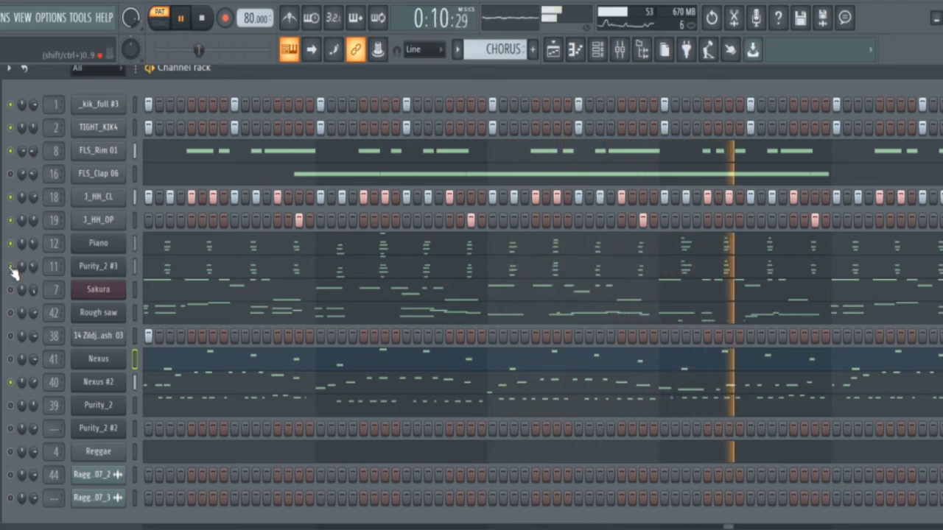
pyautogui.click(202, 22)
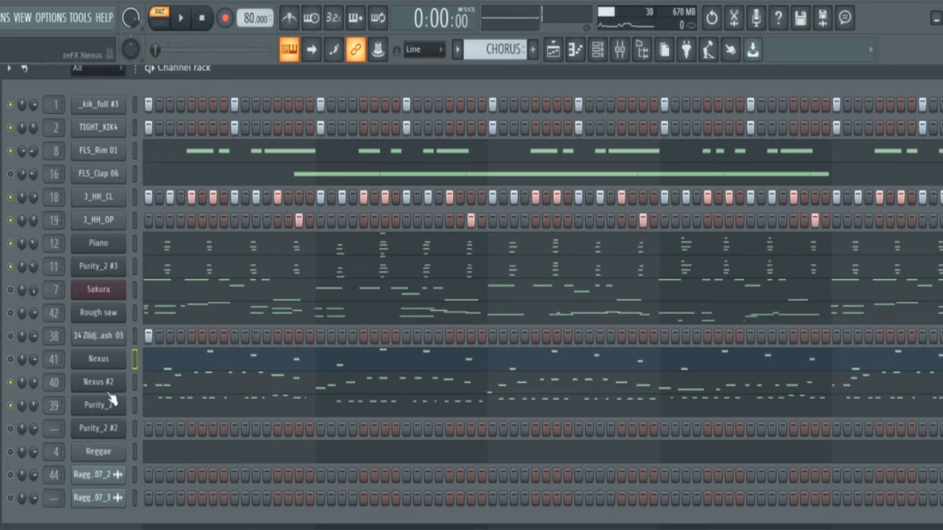
# Audition Purity_2 with the drums, Purity_2 #3 and Nexus #2, and open its first bars in the piano roll.
pyautogui.click(178, 16)
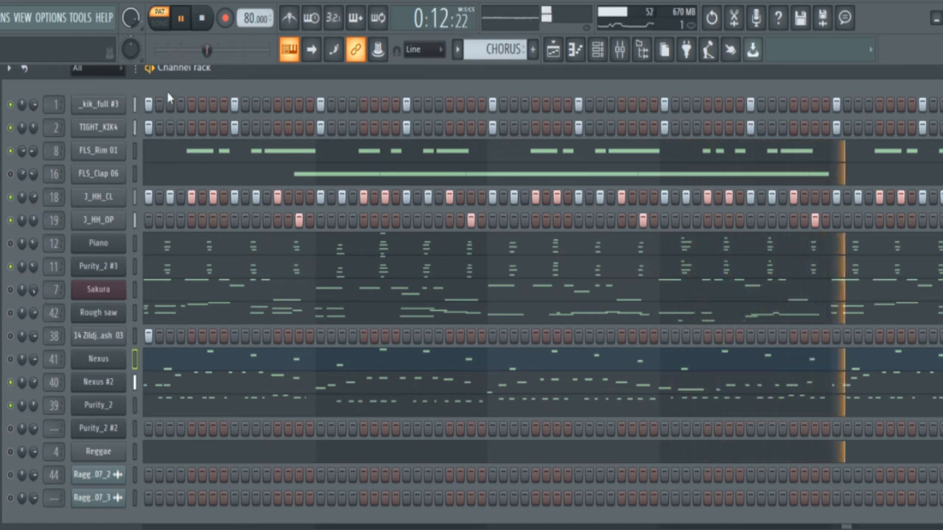
pyautogui.click(201, 20)
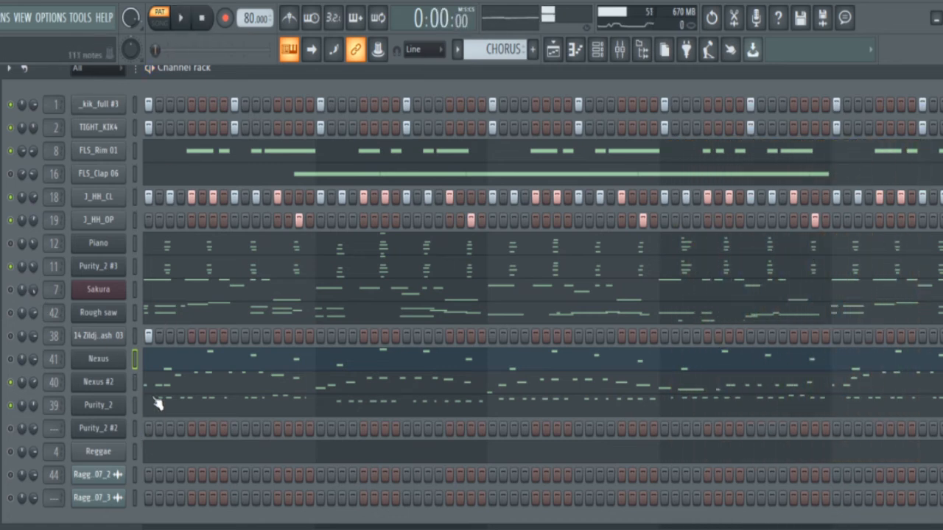
pyautogui.click(158, 401)
pyautogui.scroll(-5, 369, 184)
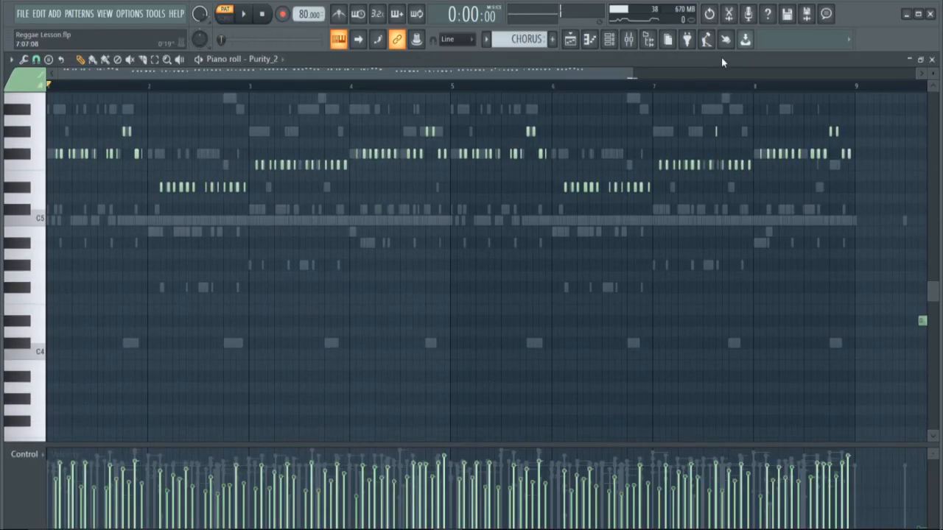
pyautogui.moveTo(633, 71); pyautogui.dragTo(240, 71)
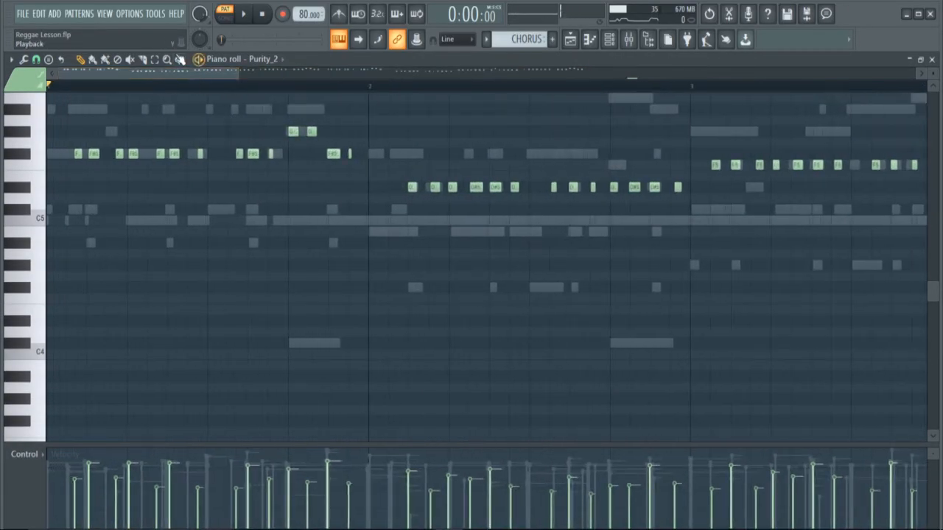
# Play the Purity_2 notes of the first bar in the piano roll, and return to the channel rack.
pyautogui.click(243, 15)
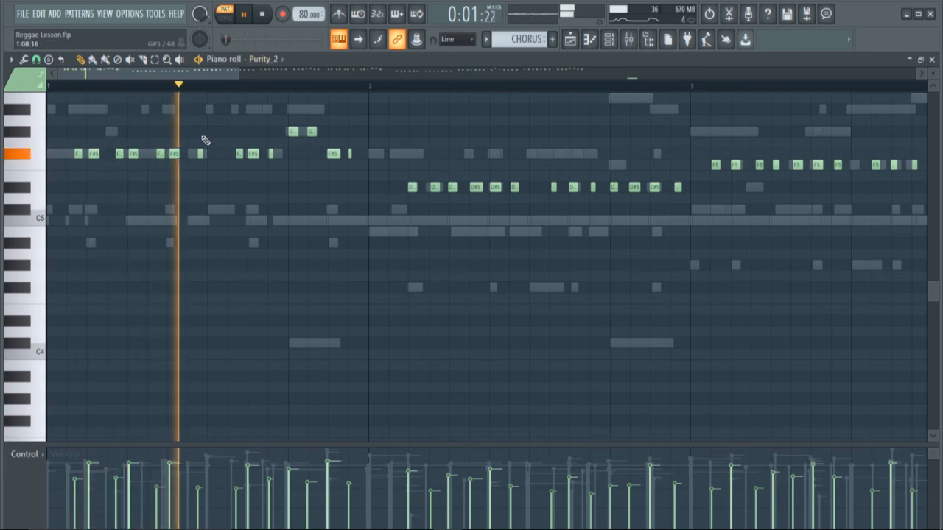
pyautogui.click(262, 16)
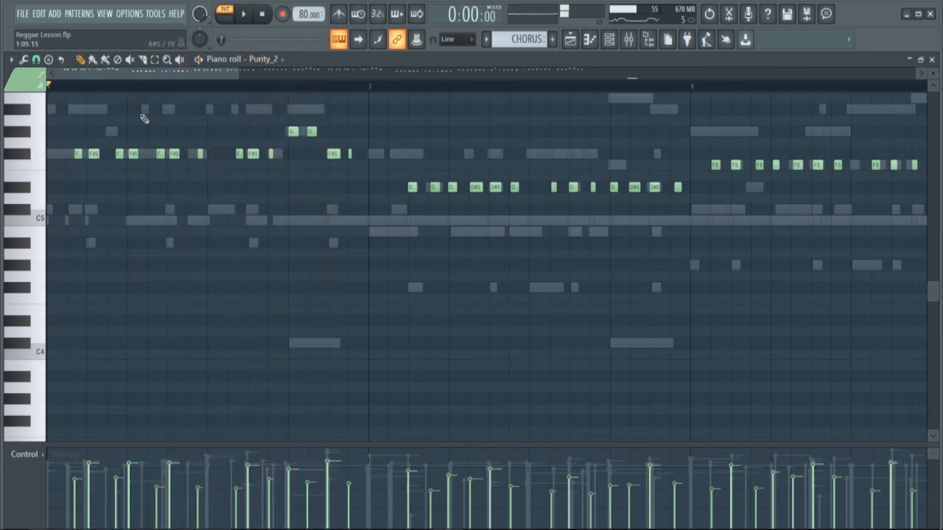
pyautogui.moveTo(241, 75); pyautogui.dragTo(315, 96)
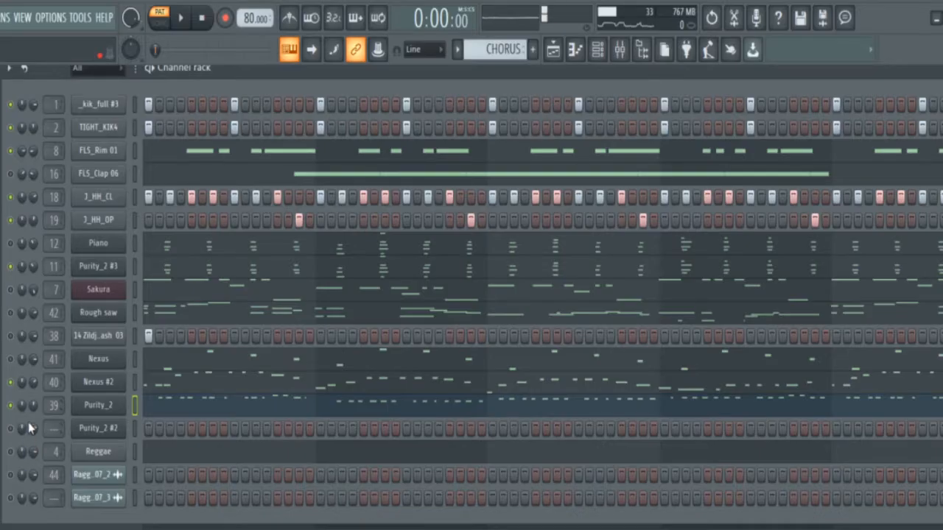
# Open the Reggae channel in the piano roll and play from the second half of bar 7.
pyautogui.click(163, 455)
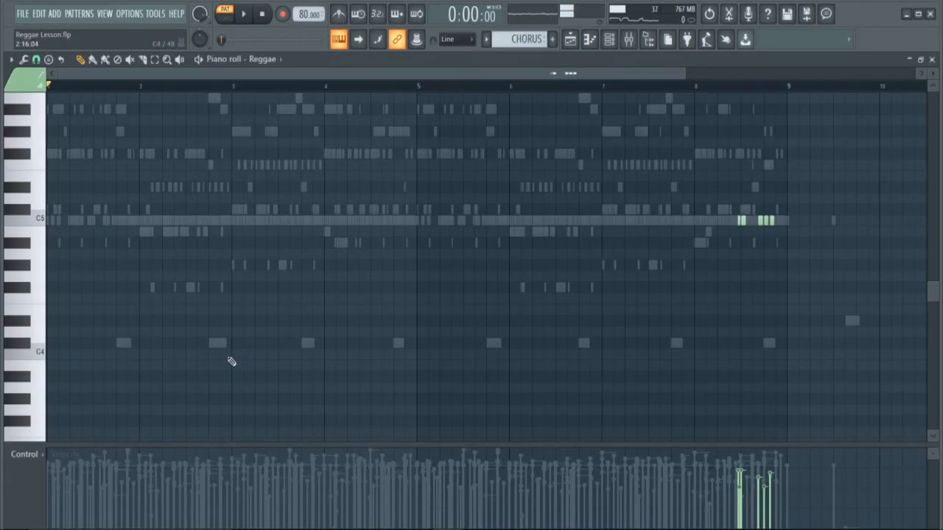
pyautogui.click(669, 87)
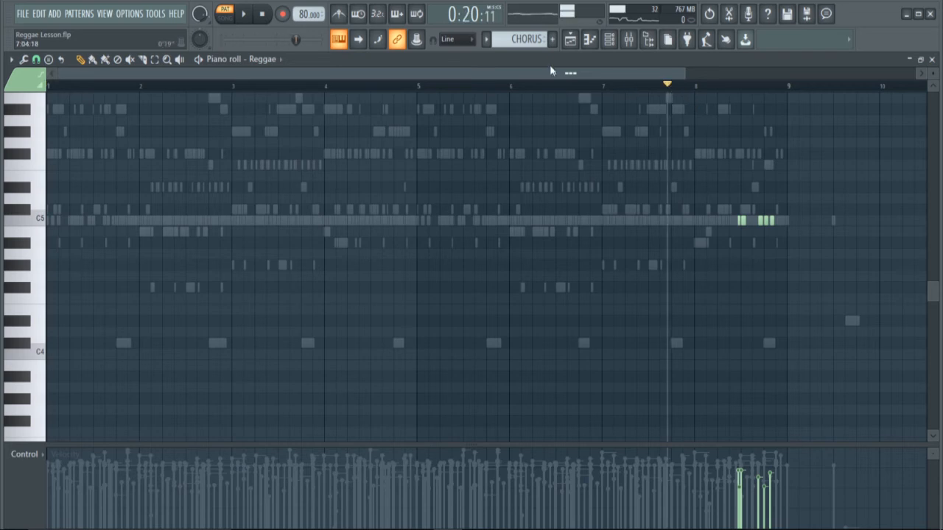
pyautogui.click(243, 14)
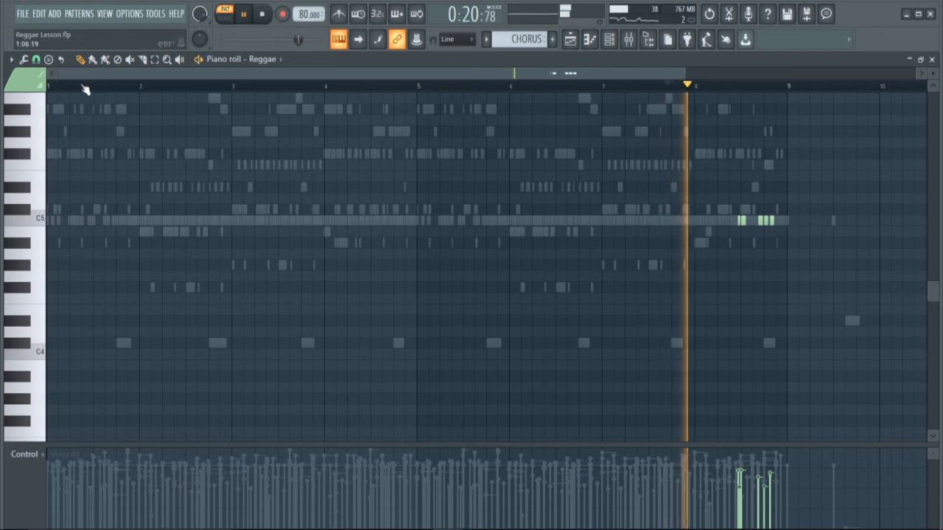
pyautogui.moveTo(81, 74); pyautogui.dragTo(395, 119)
pyautogui.press('space')
# Play the Reggae channel's C5 notes in bar 8 in the piano roll, starting from the beginning of that bar.
pyautogui.moveTo(680, 72); pyautogui.dragTo(586, 194)
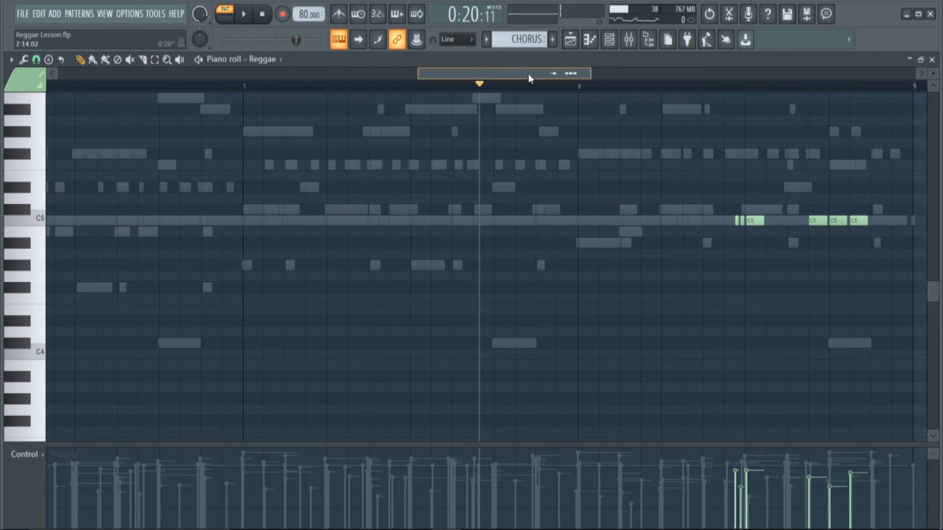
pyautogui.moveTo(519, 75); pyautogui.dragTo(608, 58)
pyautogui.moveTo(680, 73); pyautogui.dragTo(589, 115)
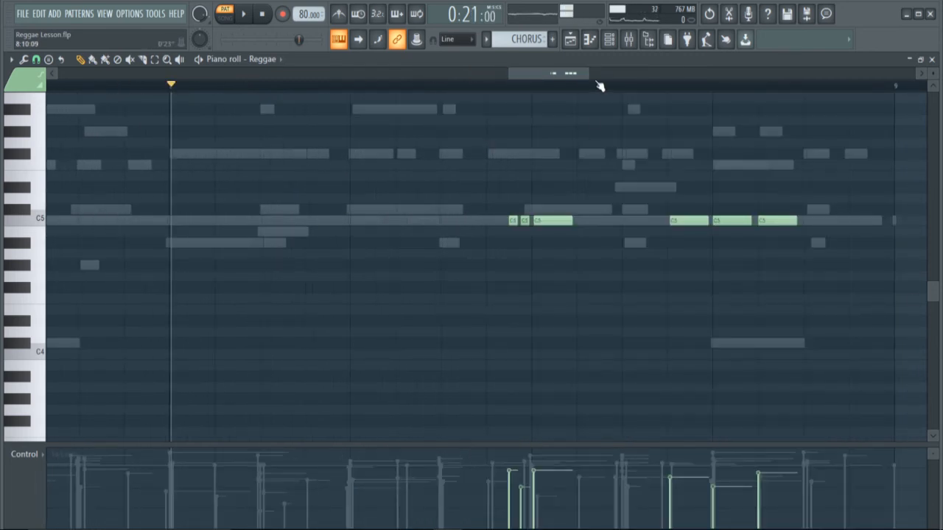
pyautogui.moveTo(588, 73); pyautogui.dragTo(643, 77)
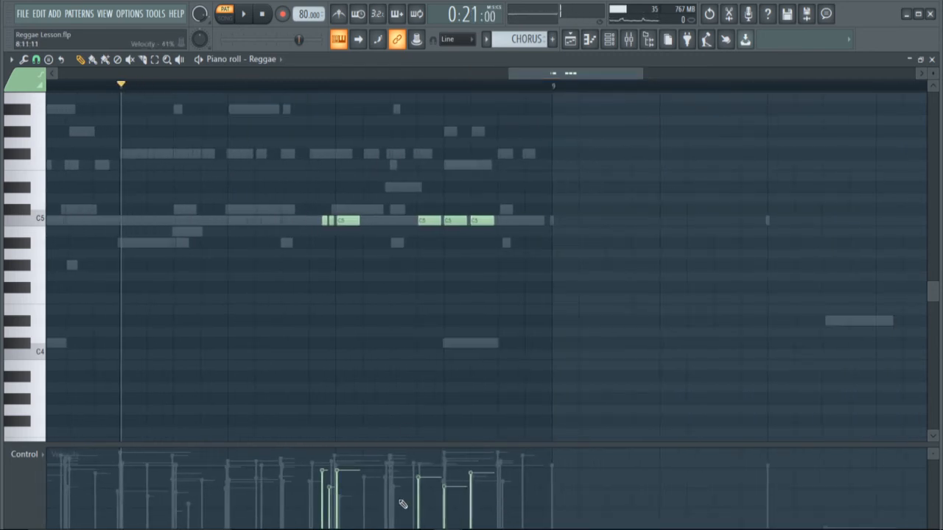
pyautogui.moveTo(642, 71); pyautogui.dragTo(602, 95)
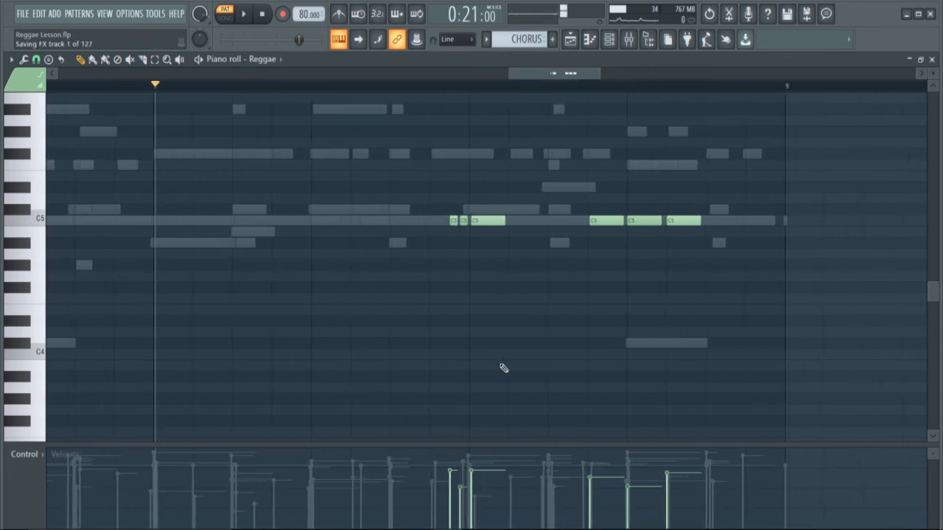
pyautogui.moveTo(604, 70); pyautogui.dragTo(626, 75)
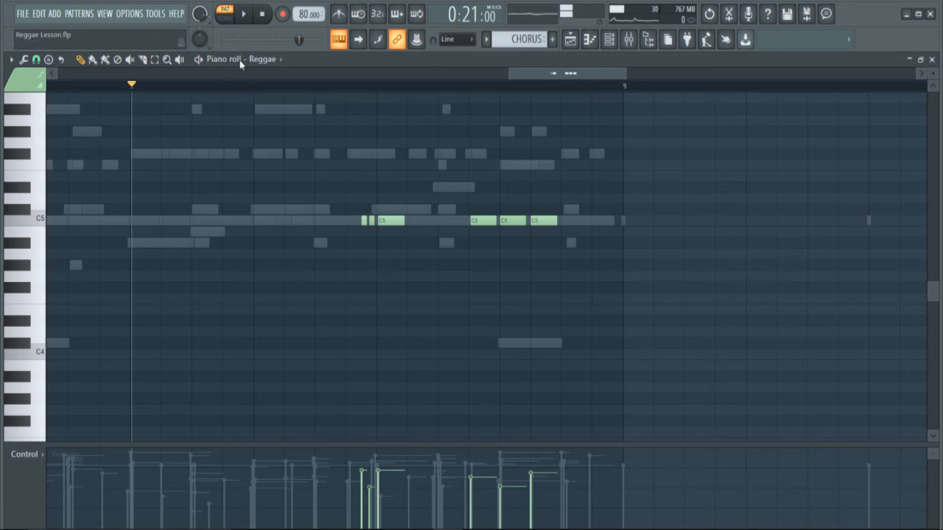
pyautogui.click(247, 20)
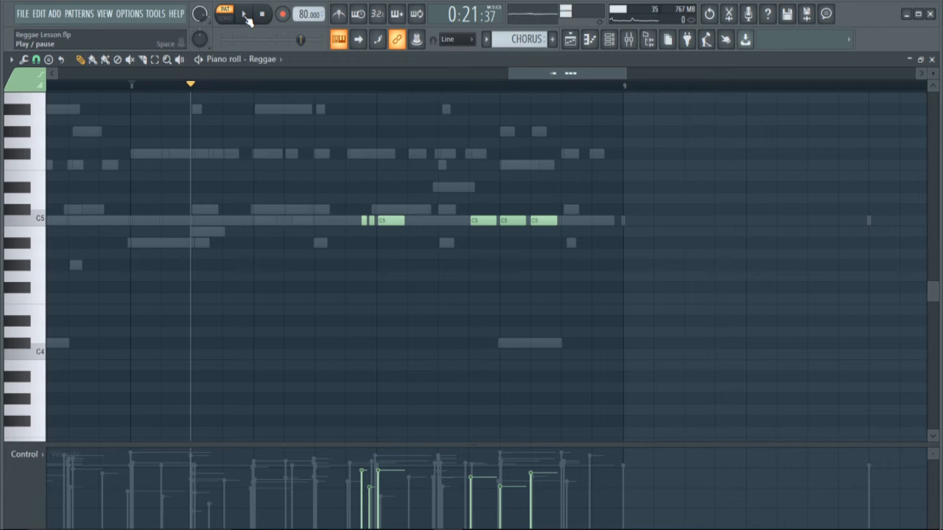
pyautogui.click(247, 19)
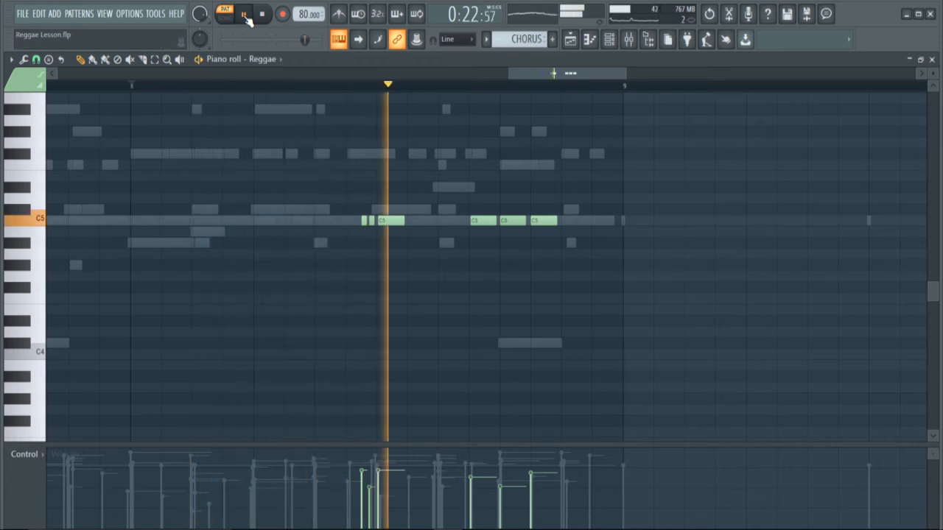
pyautogui.click(261, 14)
# Return to the channel rack and view the sampler settings of the first Ragg..07_2 audio recording.
pyautogui.press('F6')
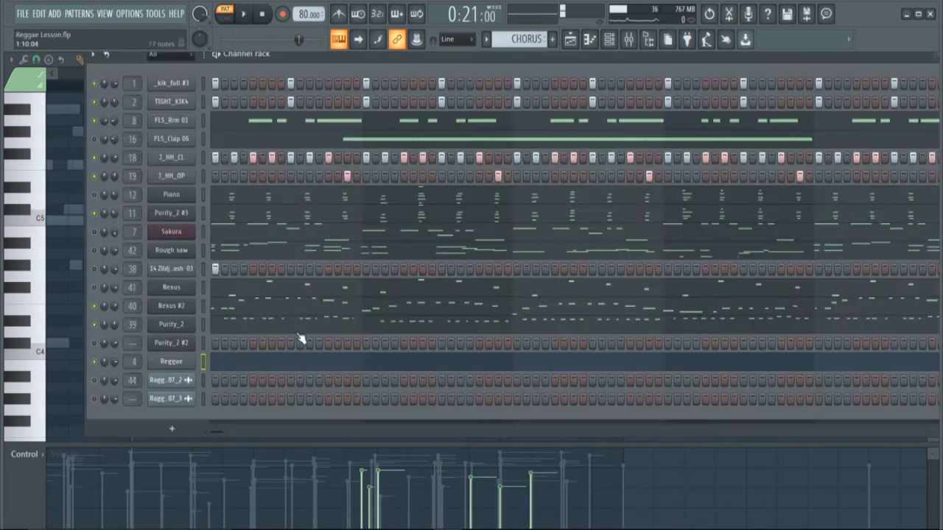
pyautogui.click(175, 385)
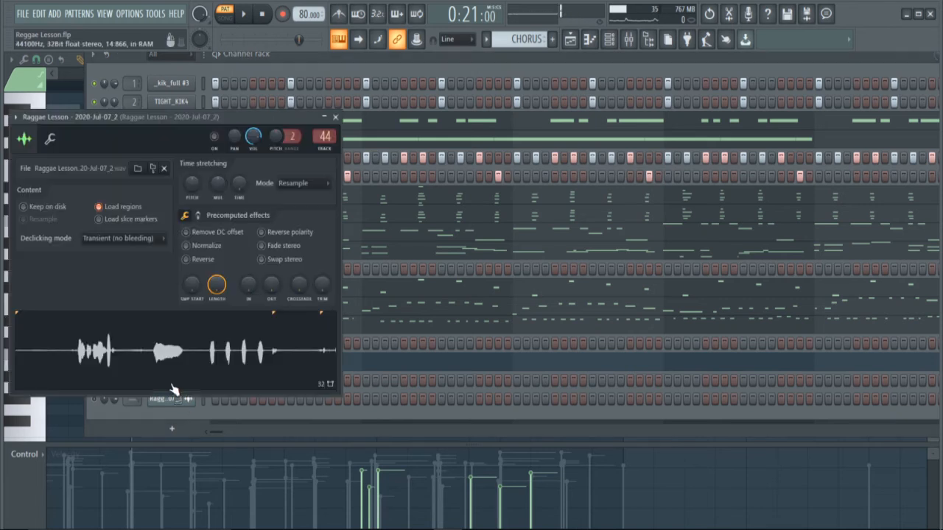
pyautogui.click(335, 140)
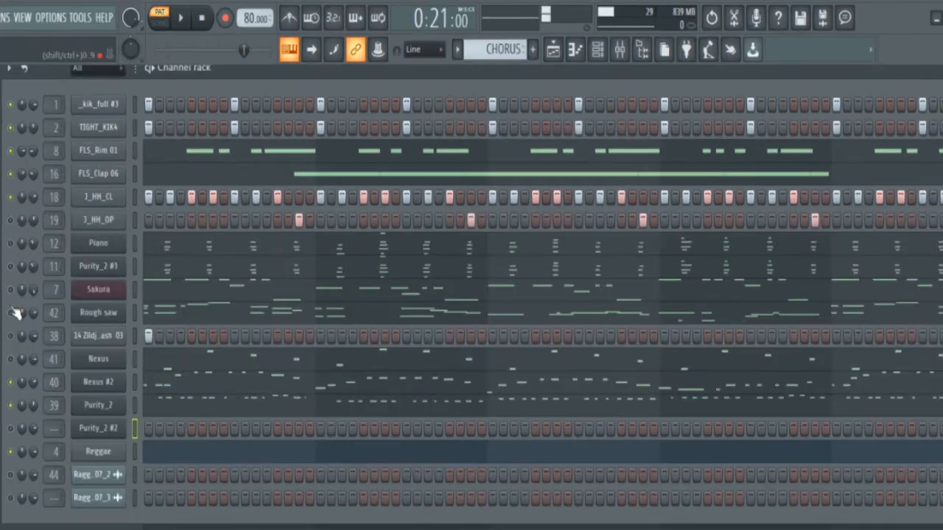
# Play the beat from the start with Rough saw, Nexus #2 and Purity_2, and examine the first Rough saw bars in the piano roll.
pyautogui.click(180, 20)
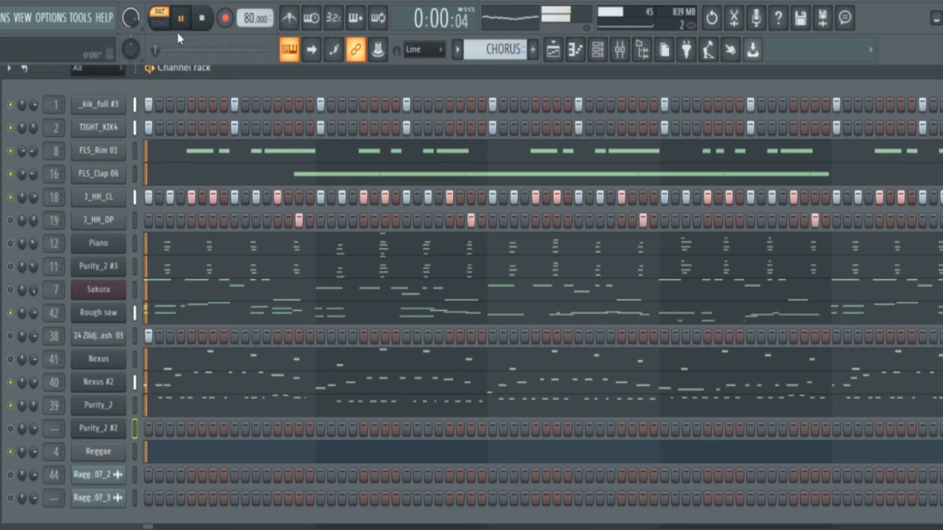
pyautogui.click(149, 321)
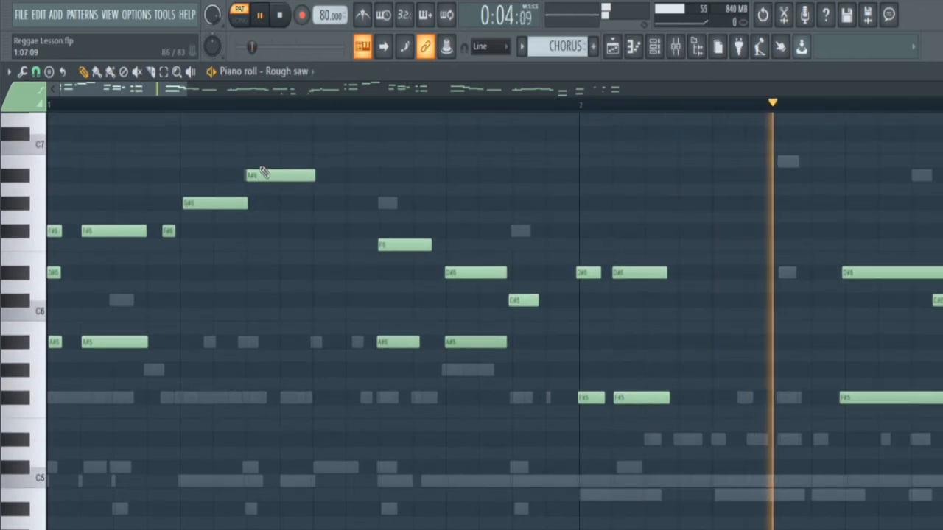
pyautogui.moveTo(189, 89); pyautogui.dragTo(391, 116)
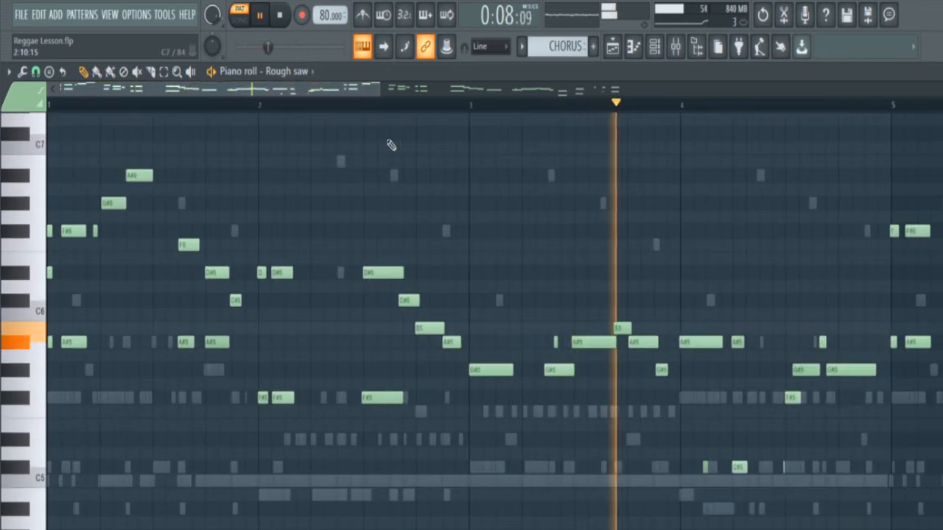
pyautogui.moveTo(380, 89); pyautogui.dragTo(501, 102)
pyautogui.scroll(-5, 582, 272)
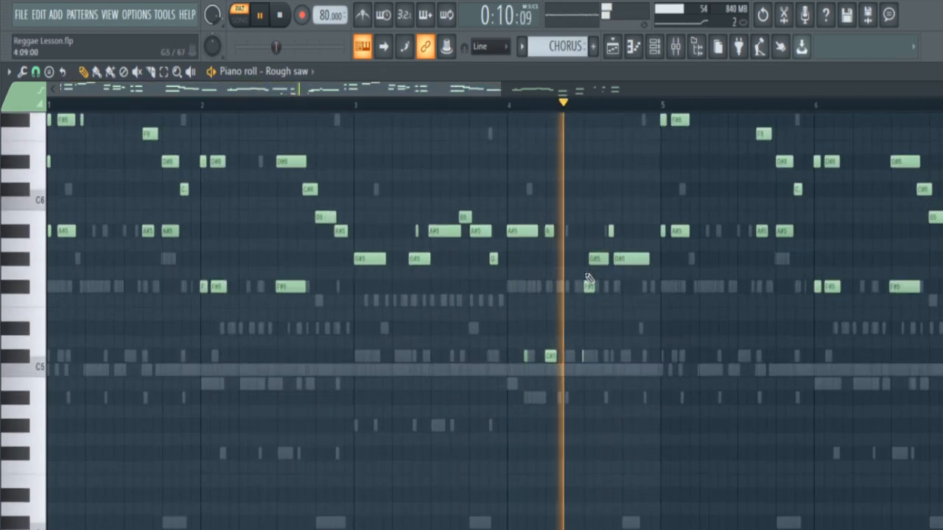
pyautogui.scroll(5, 648, 269)
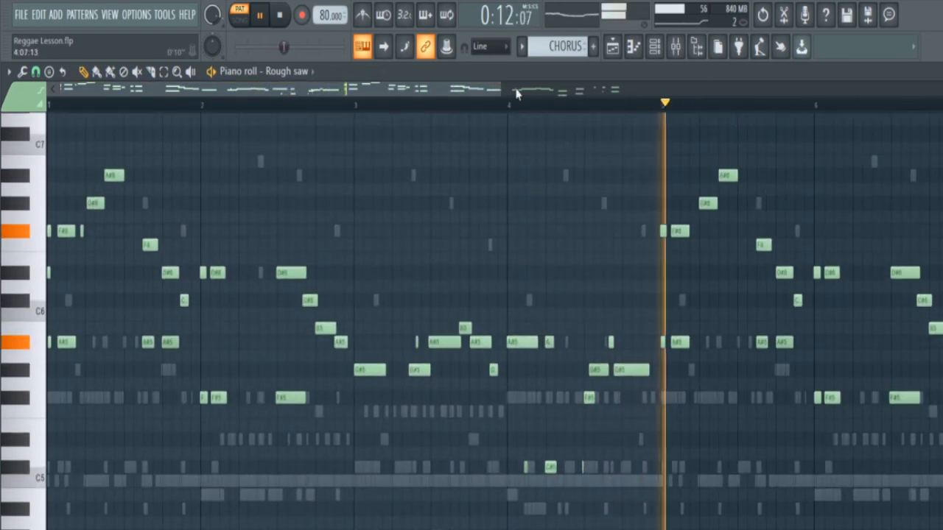
# Follow the remaining Rough saw notes through the end of bar 8 in the piano roll, and stop playback.
pyautogui.moveTo(501, 89); pyautogui.dragTo(623, 89)
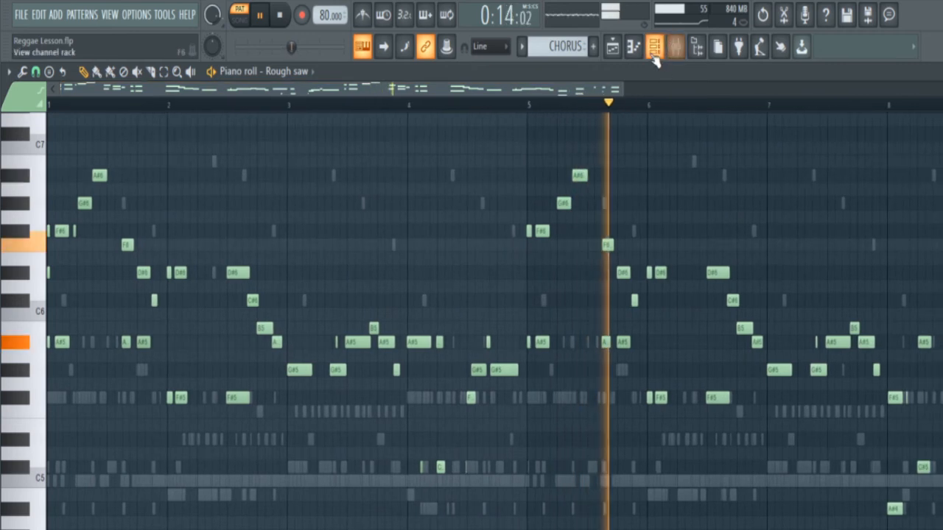
pyautogui.click(654, 49)
pyautogui.click(655, 48)
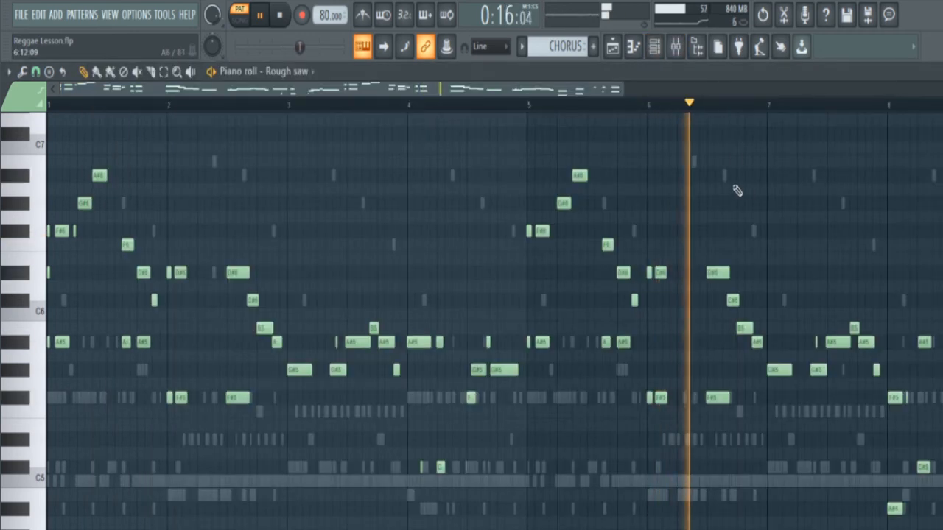
pyautogui.moveTo(626, 89); pyautogui.dragTo(679, 89)
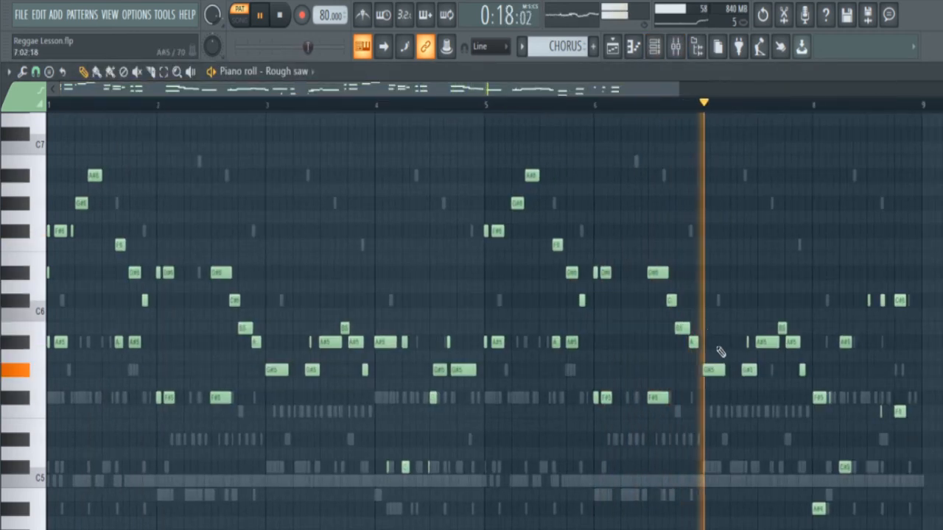
pyautogui.scroll(-4, 802, 368)
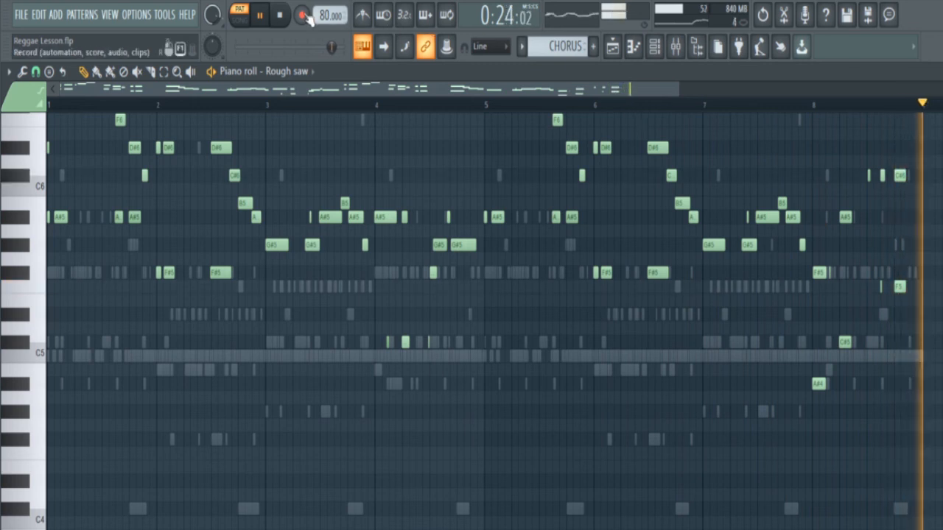
pyautogui.click(279, 15)
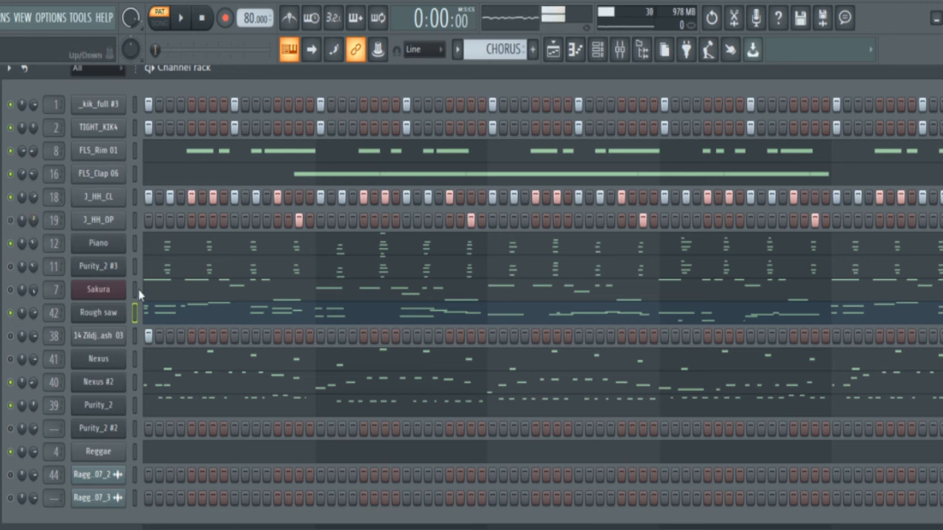
# View the Sytrus instrument behind the Rough saw channel and close its window.
pyautogui.click(110, 313)
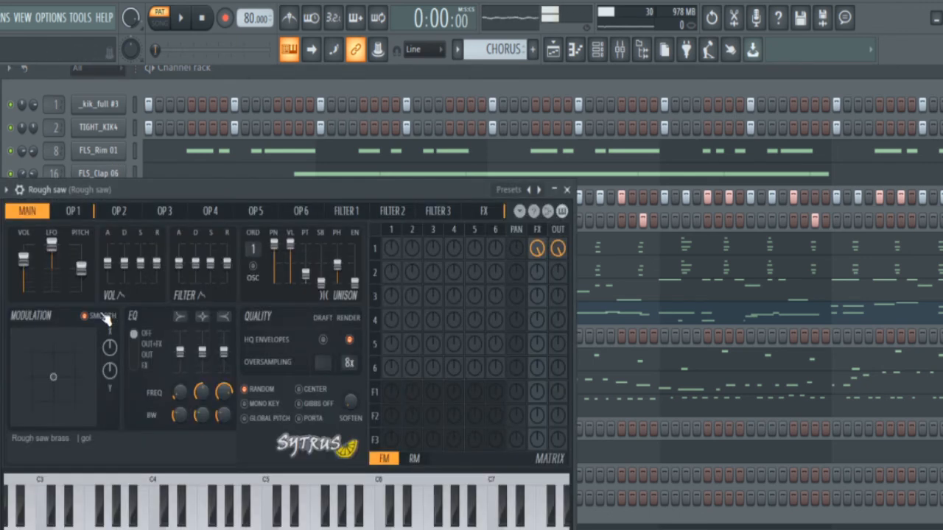
pyautogui.moveTo(304, 449); pyautogui.dragTo(336, 447)
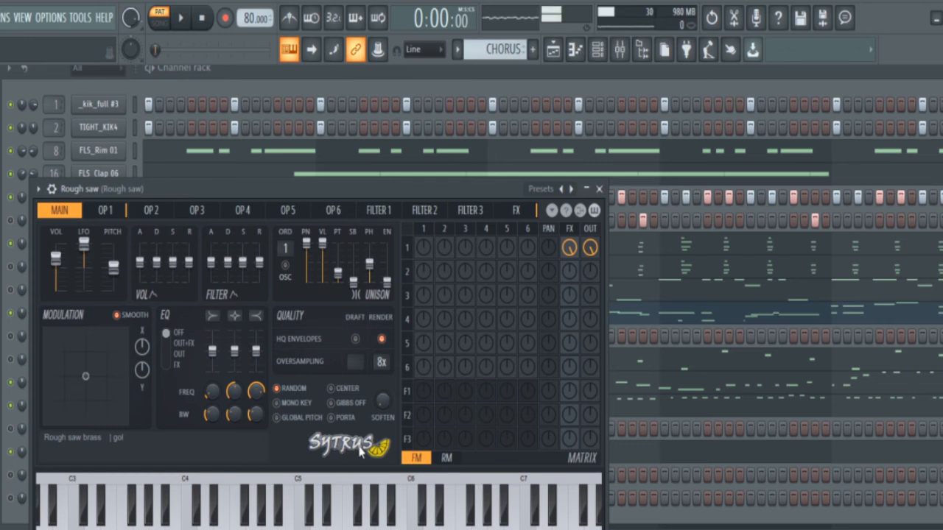
pyautogui.click(598, 188)
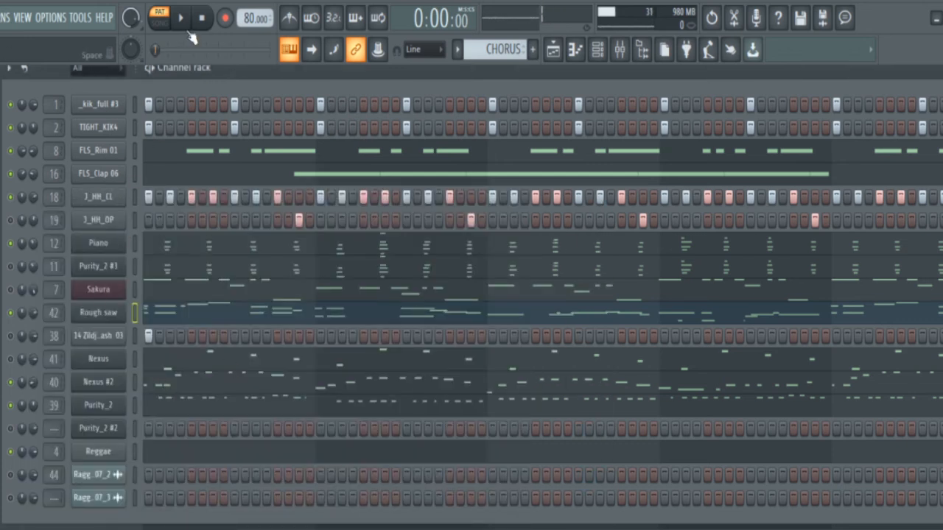
# Solo the Rough saw channel and audition it from the start.
pyautogui.rightClick(11, 314)
pyautogui.click(182, 20)
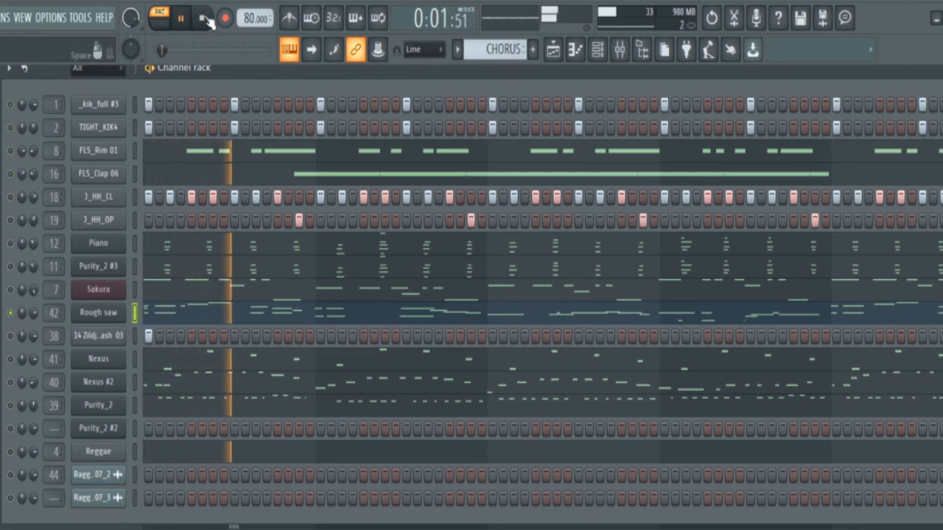
pyautogui.click(204, 19)
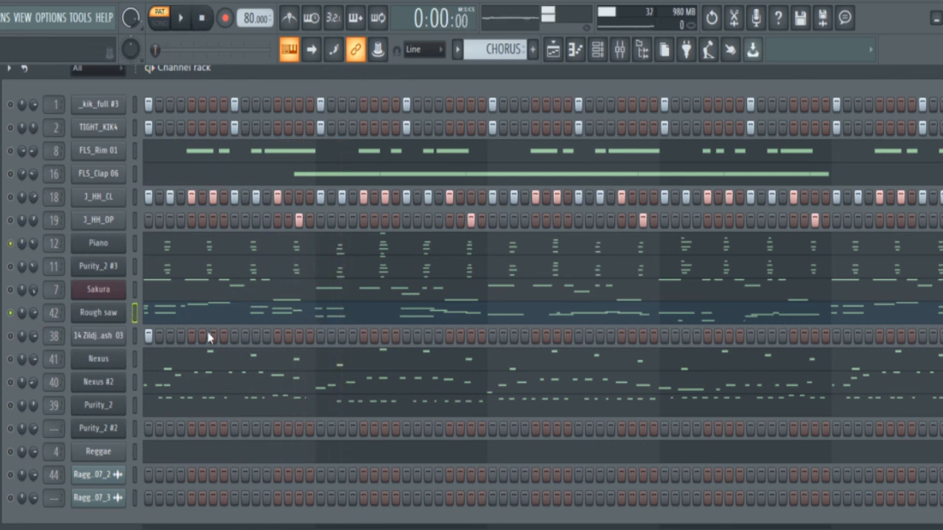
# Play the opening Rough saw bars with the Piano in the piano roll, and return to the channel rack.
pyautogui.click(184, 315)
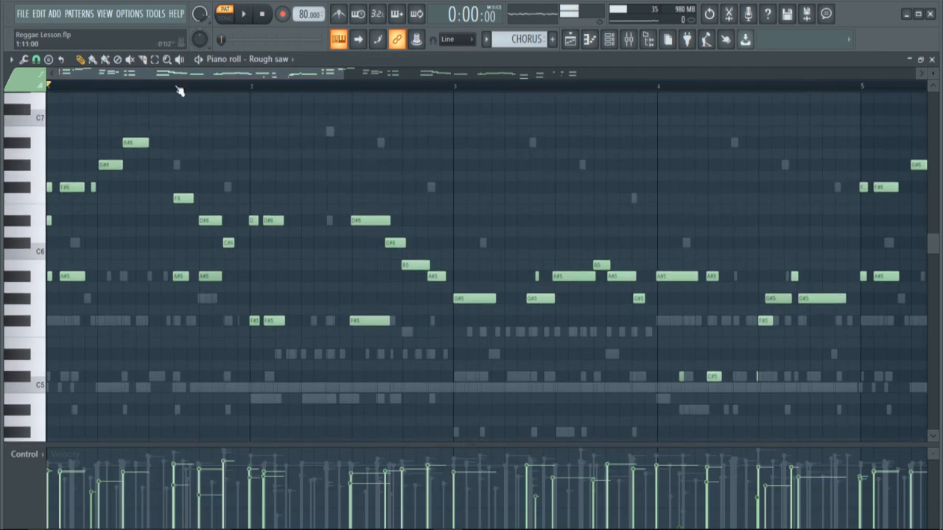
pyautogui.click(244, 15)
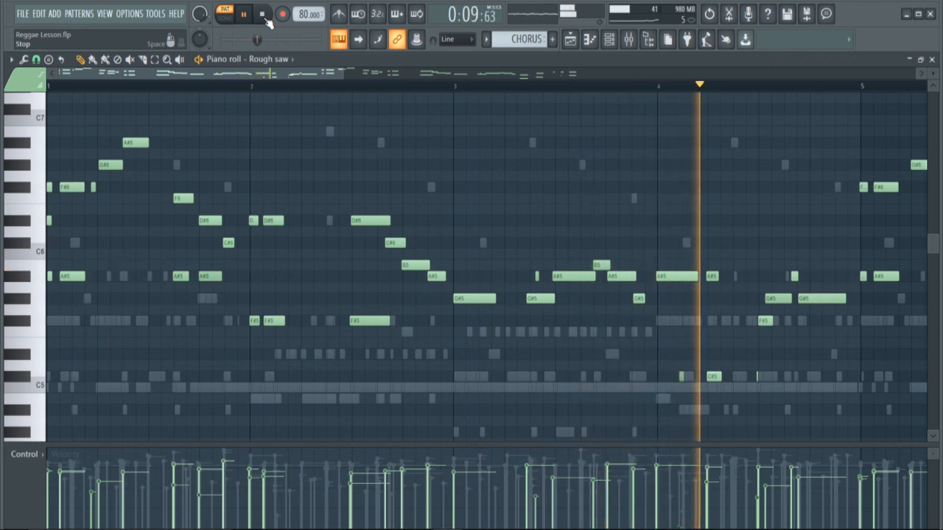
pyautogui.click(268, 21)
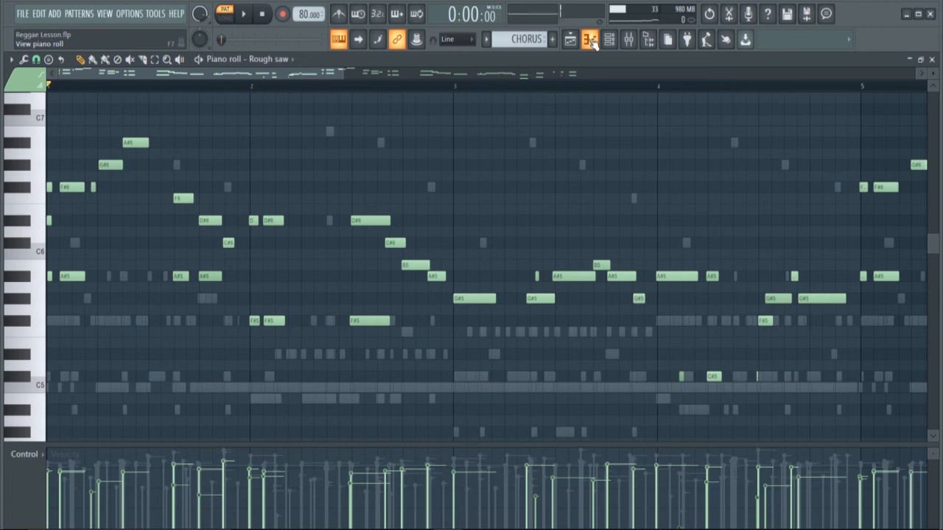
pyautogui.click(593, 42)
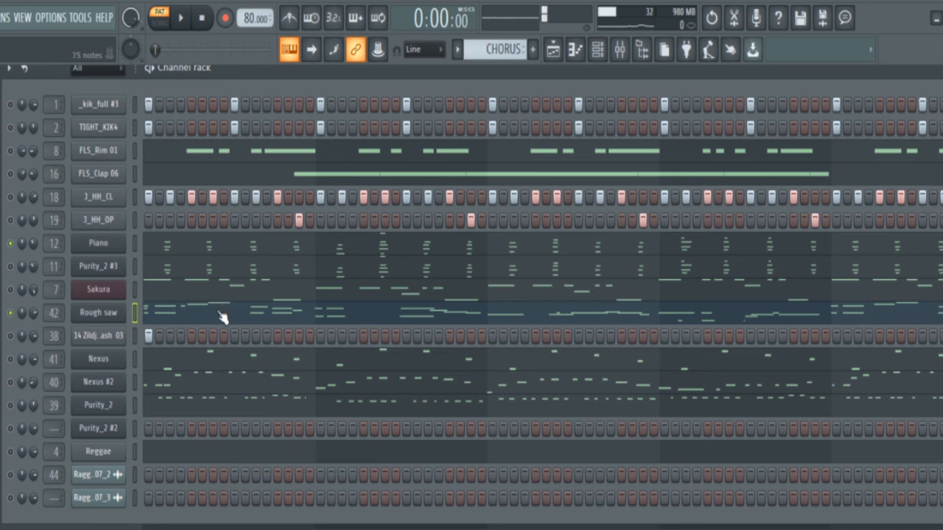
# Unmute all channels and play the complete reggae beat from the start with the whole channel rack in view.
pyautogui.click(10, 290)
pyautogui.click(9, 266)
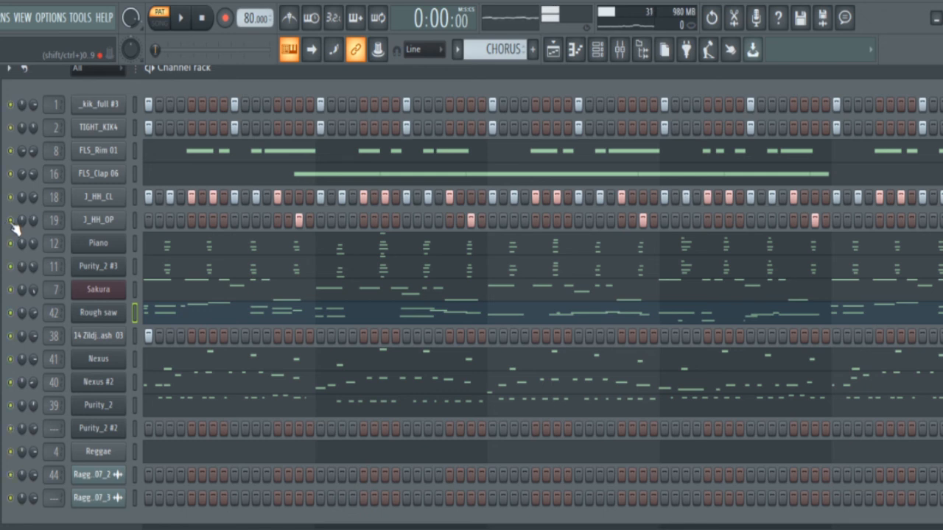
pyautogui.press('space')
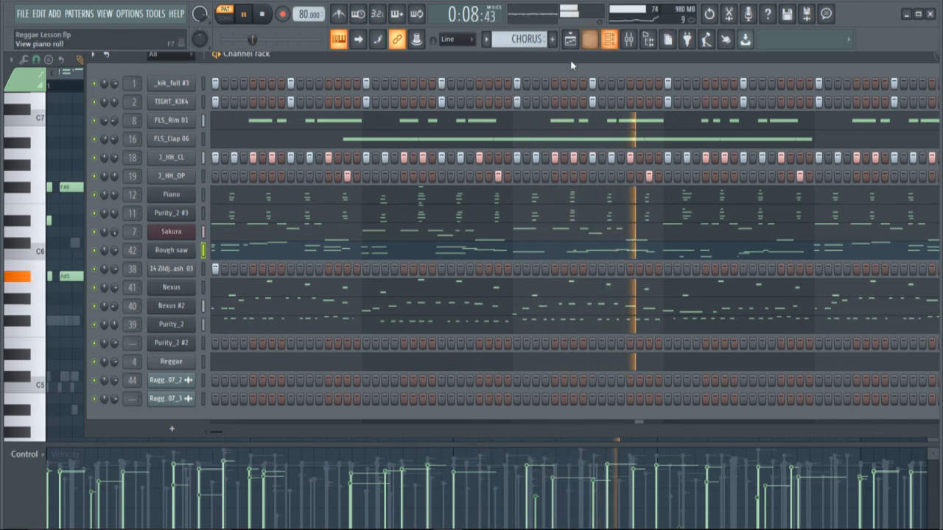
pyautogui.moveTo(533, 60); pyautogui.dragTo(461, 95)
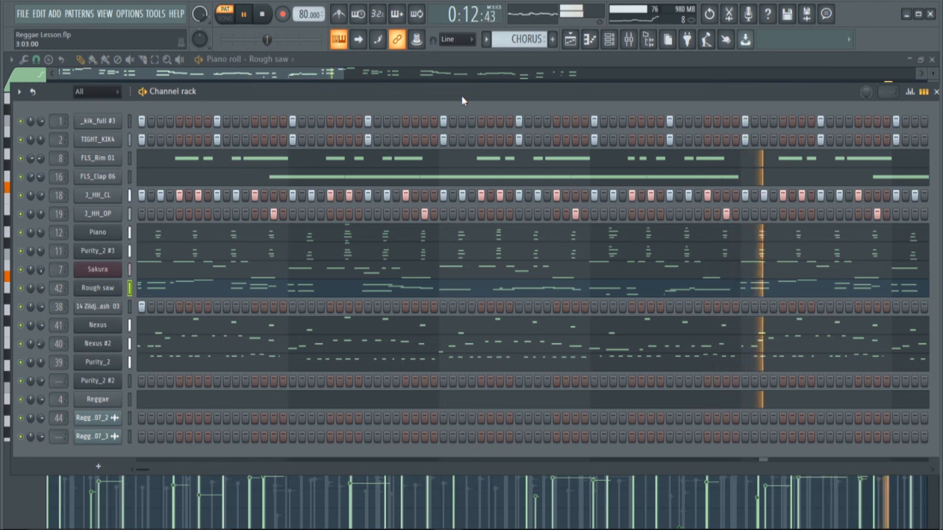
pyautogui.click(266, 16)
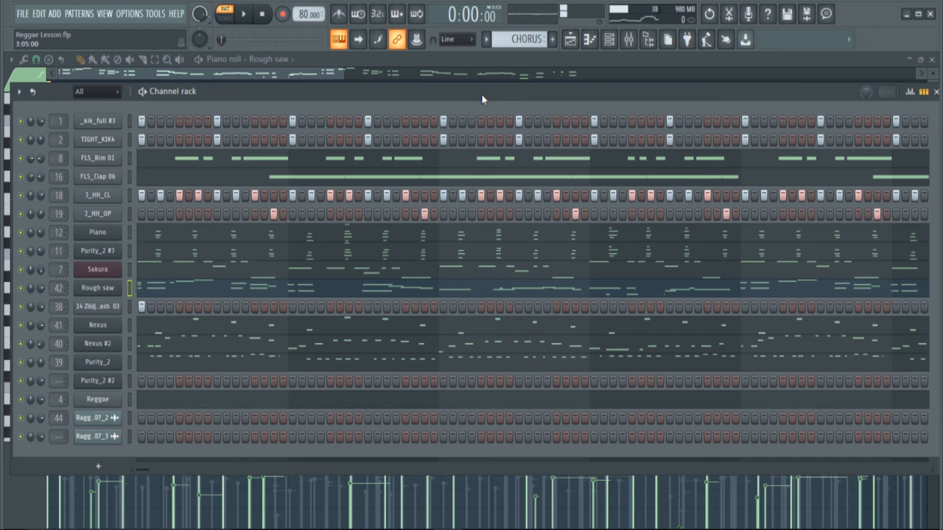
pyautogui.moveTo(481, 93); pyautogui.dragTo(492, 78)
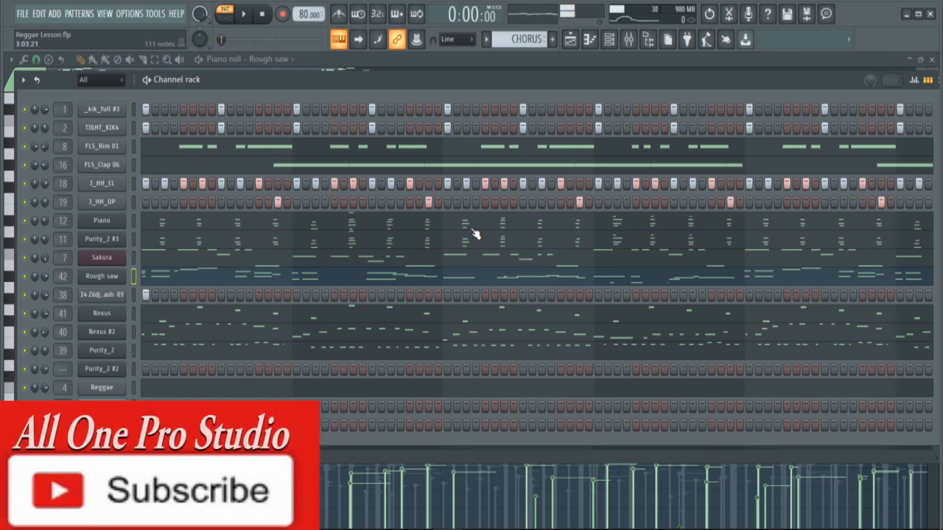
pyautogui.moveTo(669, 79); pyautogui.dragTo(658, 86)
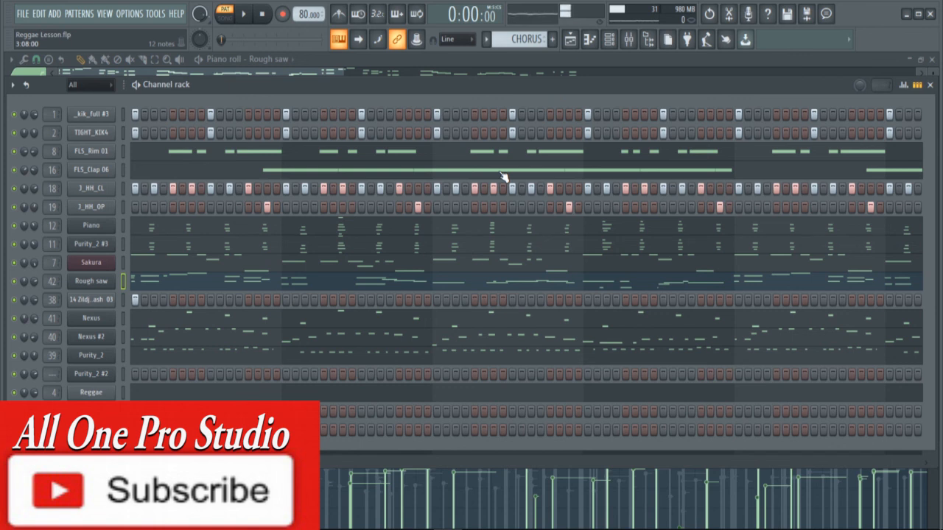
pyautogui.click(609, 40)
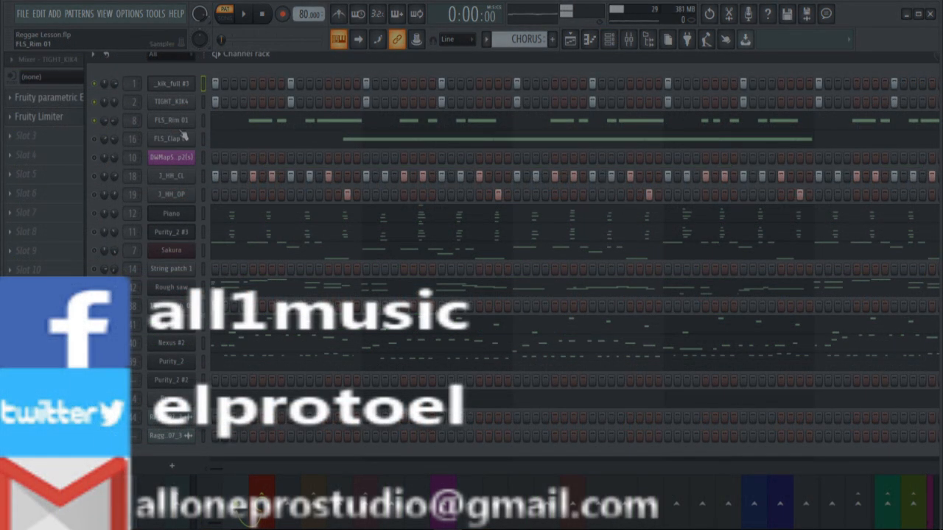
pyautogui.click(244, 15)
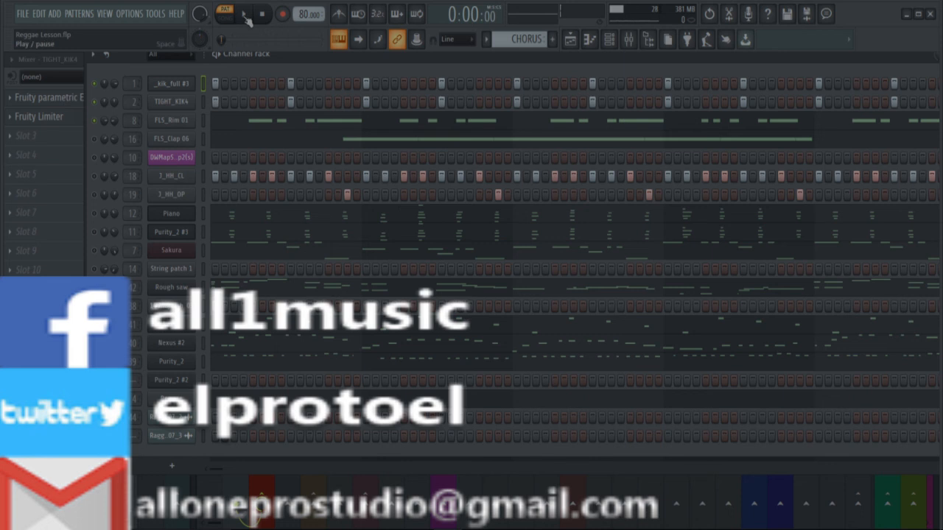